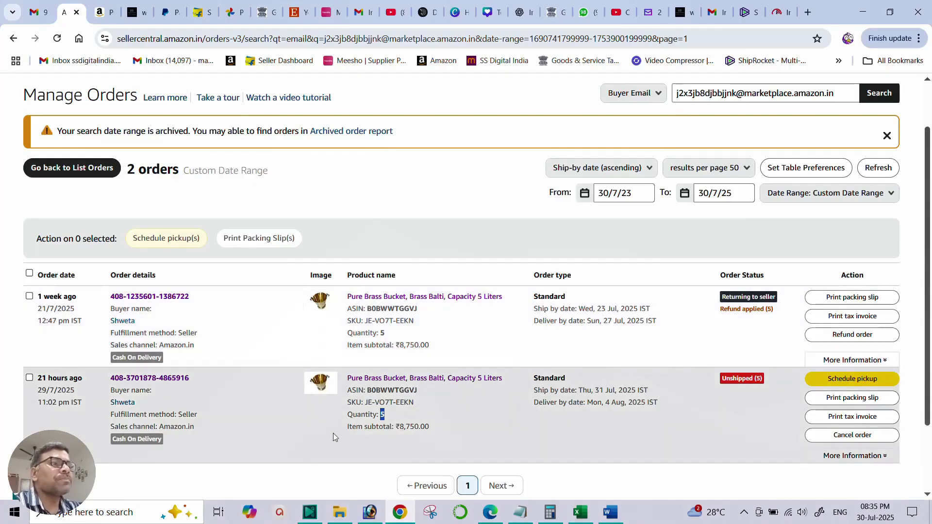
Copy the order number of the unshipped Pure Brass Bucket order
{"action": "left_click", "coordinate": [226, 286]}
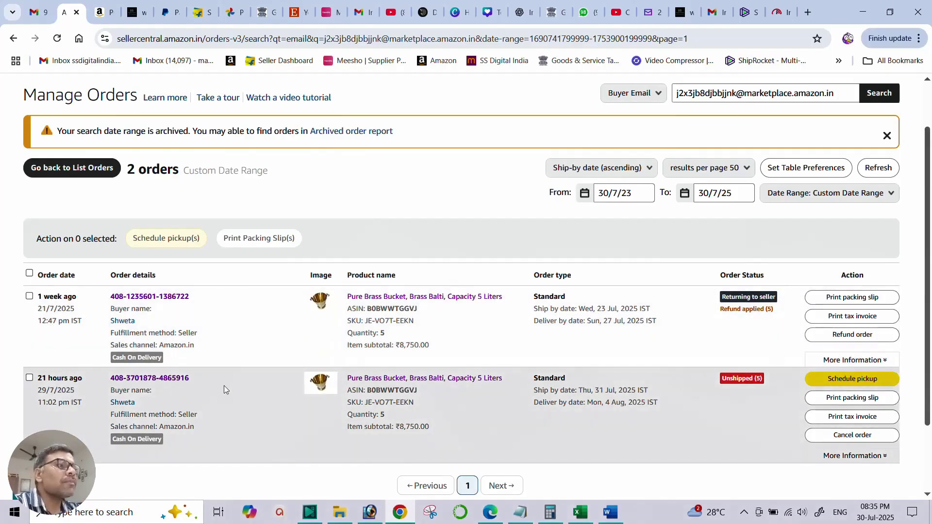
{"action": "left_click_drag", "start_coordinate": [192, 379], "coordinate": [110, 380]}
{"action": "right_click", "coordinate": [124, 378]}
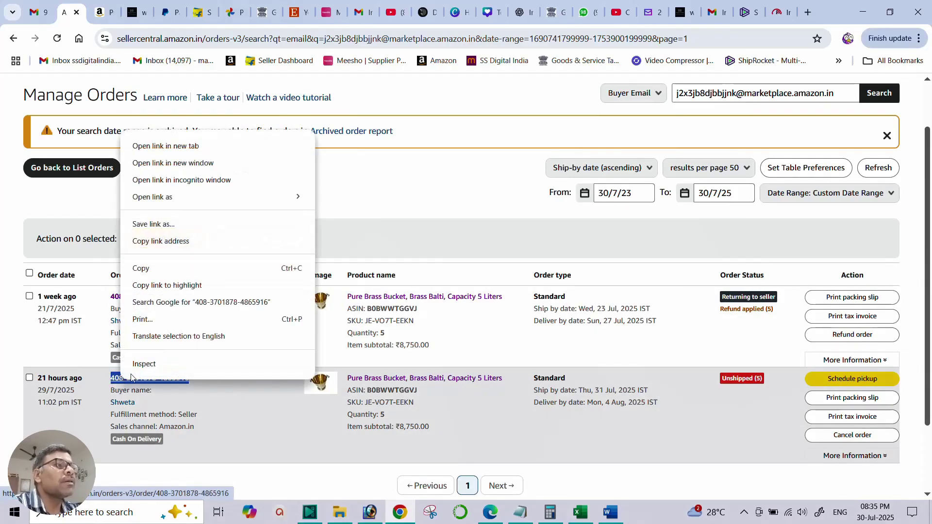
{"action": "left_click", "coordinate": [154, 267]}
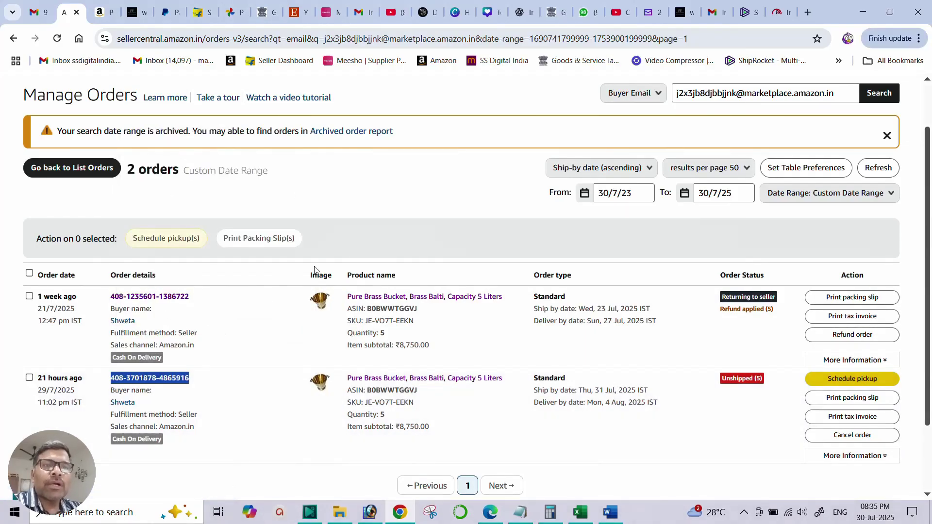
Open the support cases list from Help and start creating a new issue
{"action": "scroll", "coordinate": [314, 270], "scroll_direction": "up", "scroll_amount": 3}
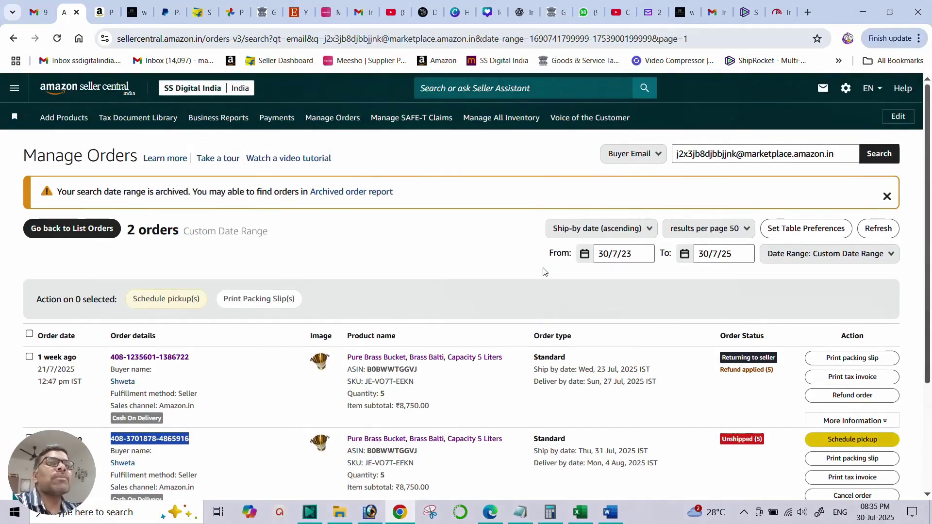
{"action": "left_click", "coordinate": [899, 91]}
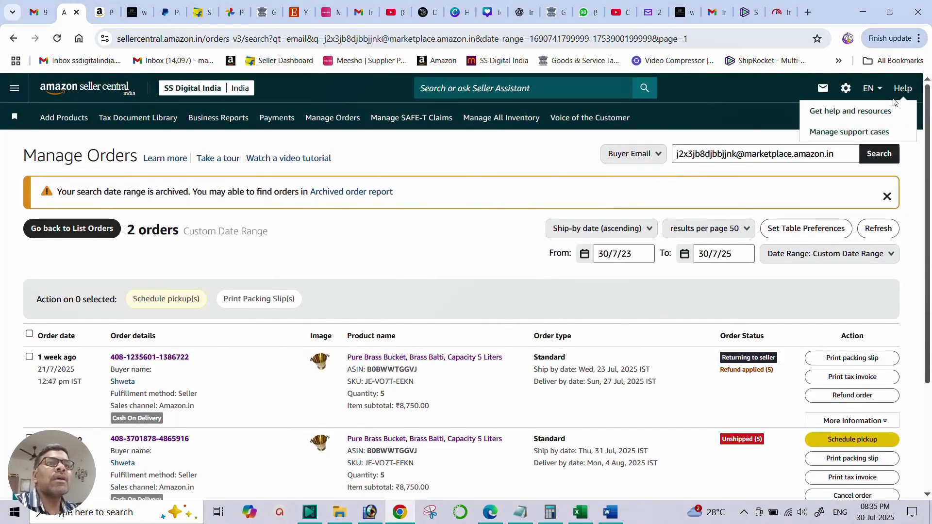
{"action": "left_click", "coordinate": [833, 134]}
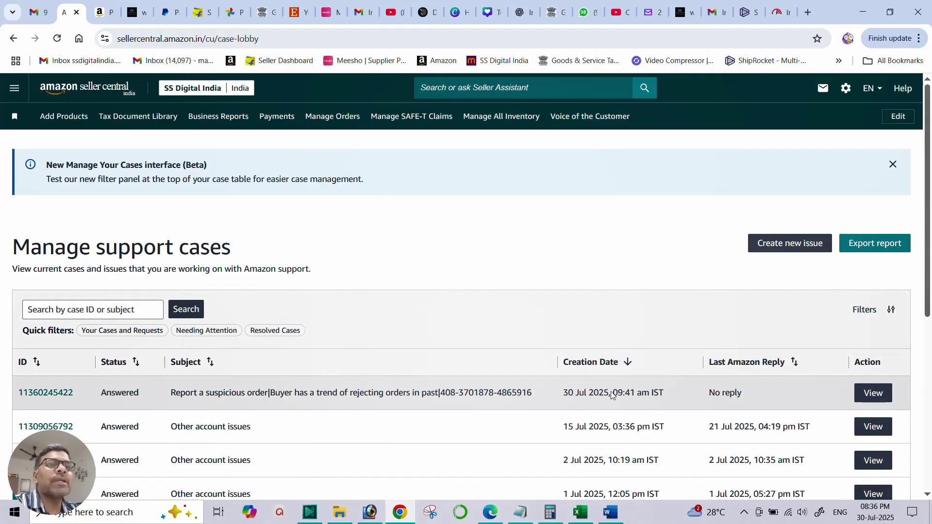
{"action": "left_click", "coordinate": [785, 247]}
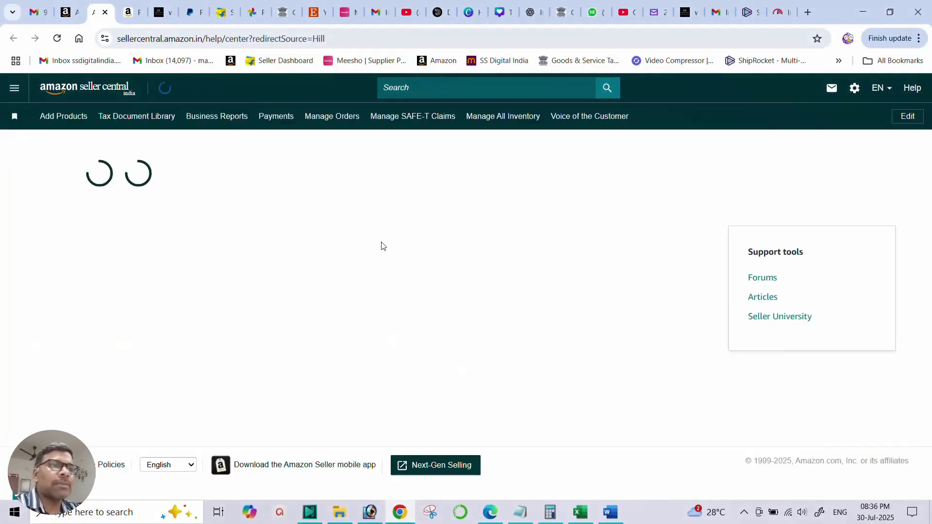
Look through the common issues and indicate that the issue is not listed
{"action": "scroll", "coordinate": [276, 278], "scroll_direction": "down", "scroll_amount": 2}
{"action": "scroll", "coordinate": [276, 278], "scroll_direction": "down", "scroll_amount": 3}
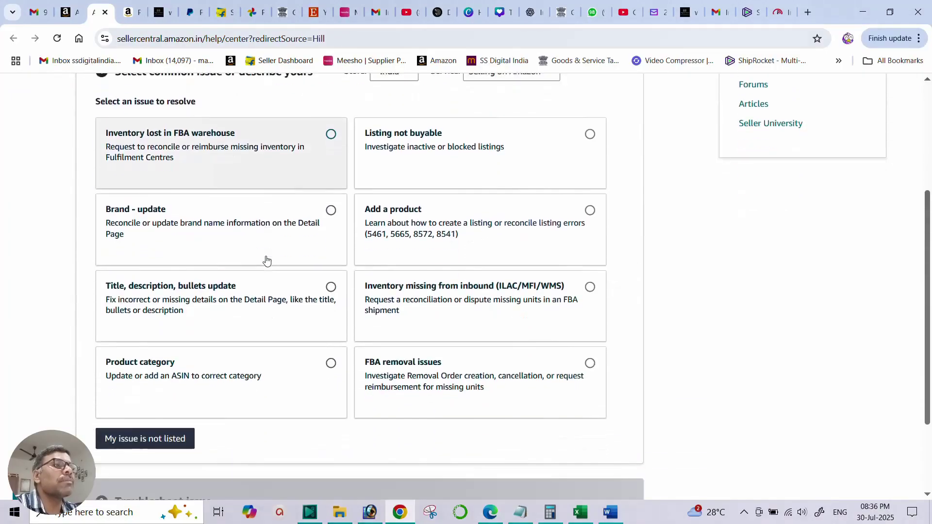
{"action": "scroll", "coordinate": [217, 252], "scroll_direction": "up", "scroll_amount": 1}
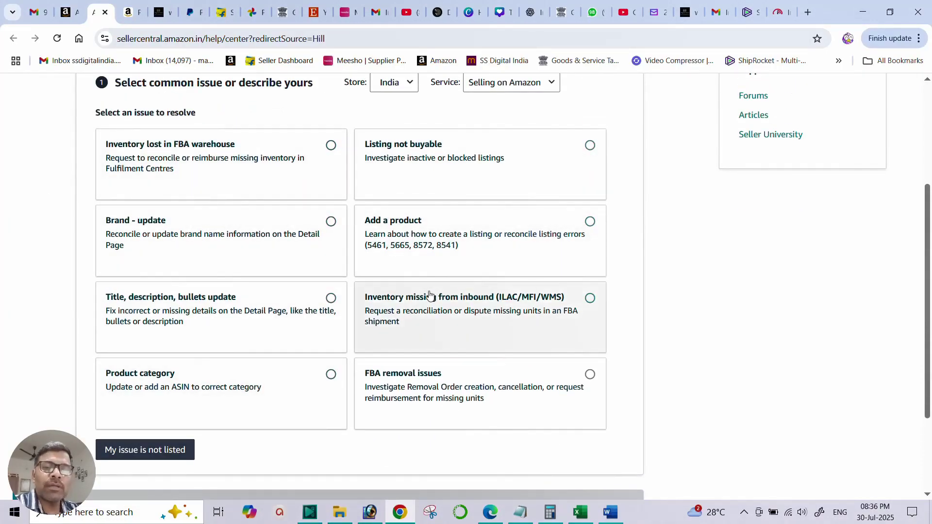
{"action": "scroll", "coordinate": [366, 336], "scroll_direction": "down", "scroll_amount": 1}
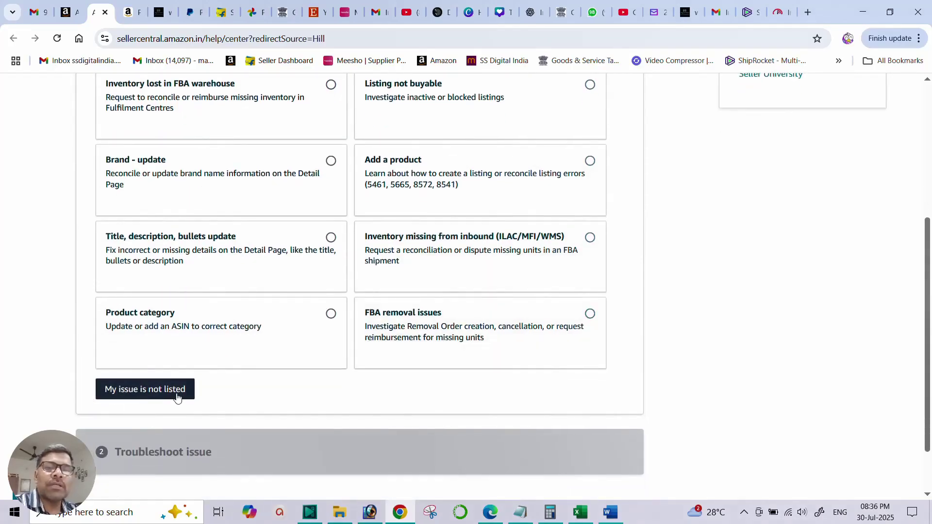
{"action": "left_click", "coordinate": [147, 391]}
Describe the help needed as "suspicious order received"
{"action": "scroll", "coordinate": [243, 371], "scroll_direction": "down", "scroll_amount": 1}
{"action": "left_click", "coordinate": [194, 364]}
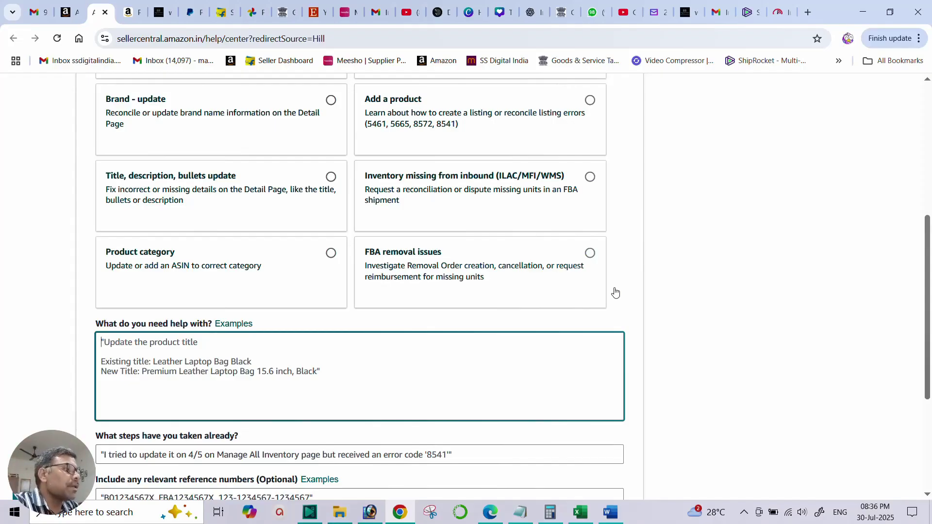
{"action": "type", "text": "sus"}
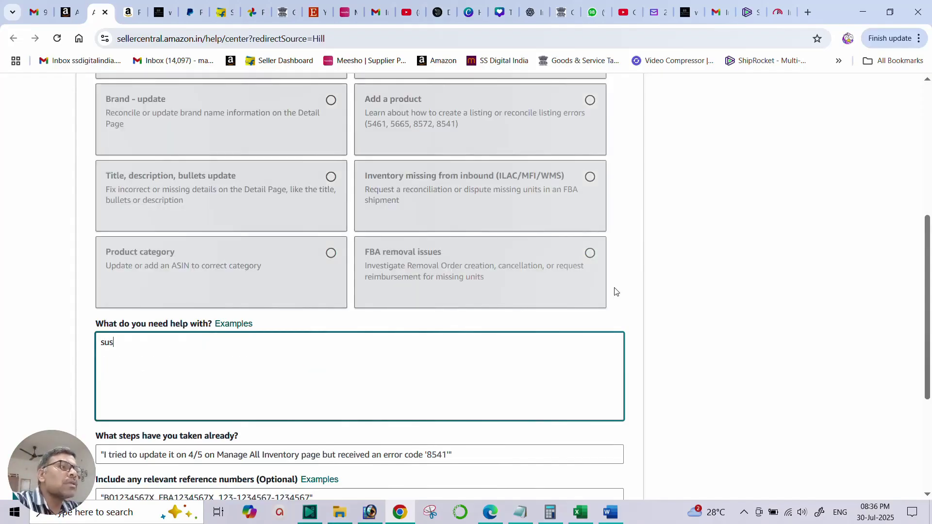
{"action": "type", "text": "pic"}
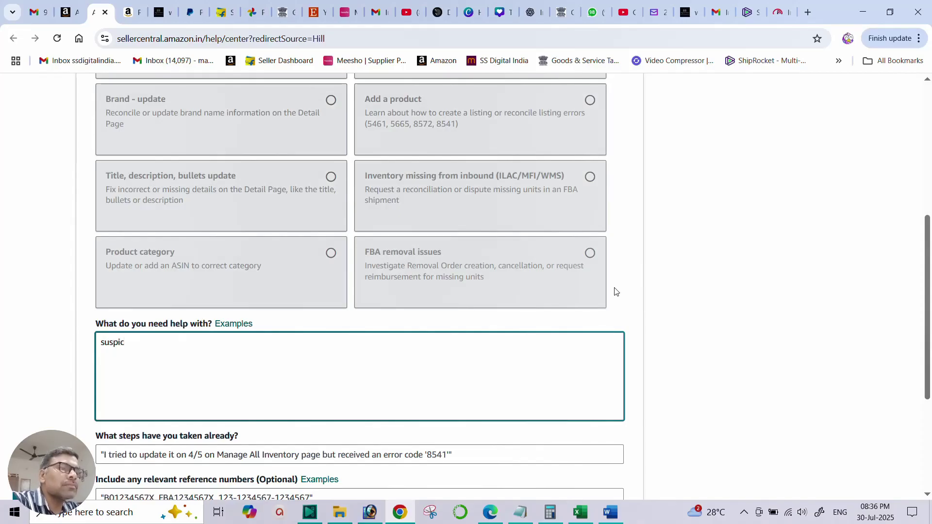
{"action": "type", "text": "iou"}
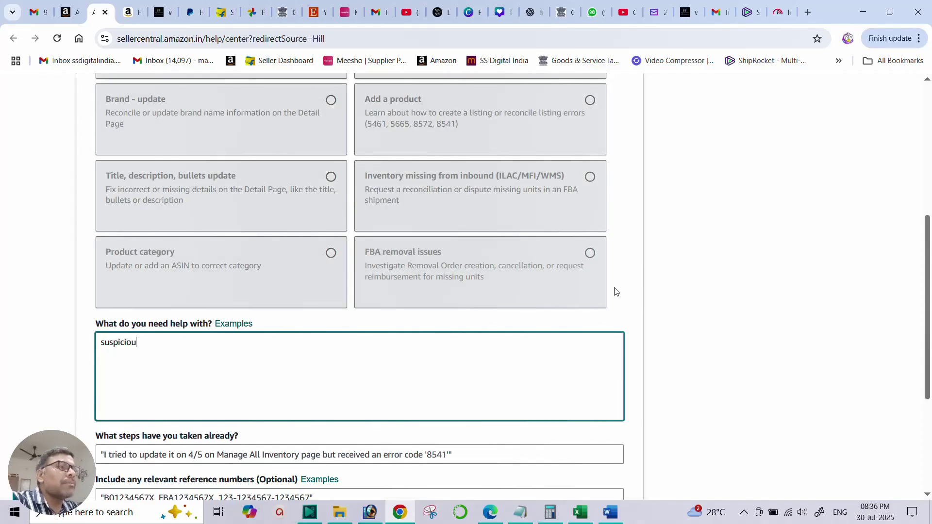
{"action": "type", "text": " s "}
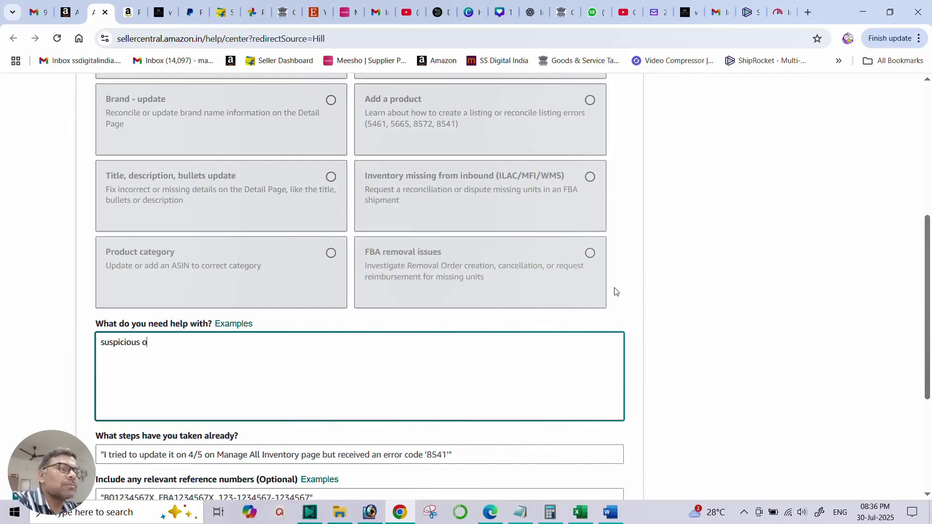
{"action": "type", "text": "order received"}
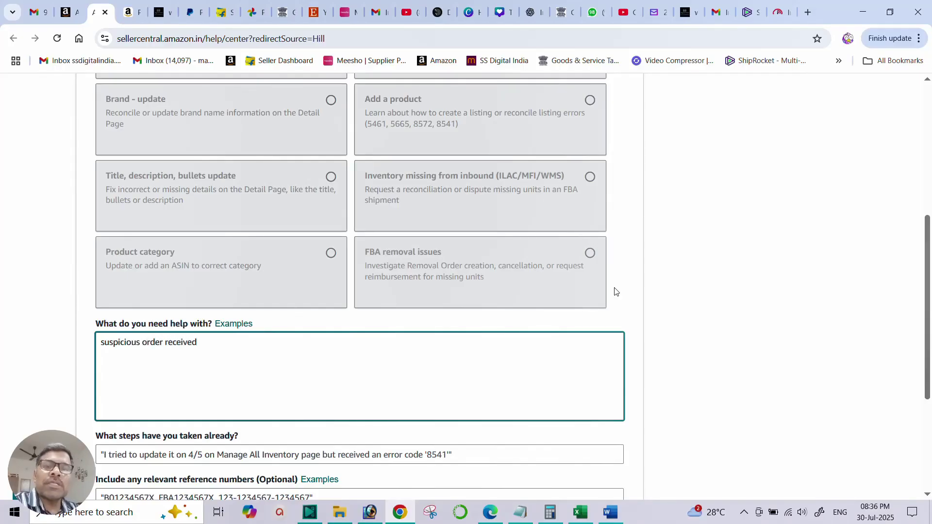
{"action": "scroll", "coordinate": [633, 305], "scroll_direction": "down", "scroll_amount": 2}
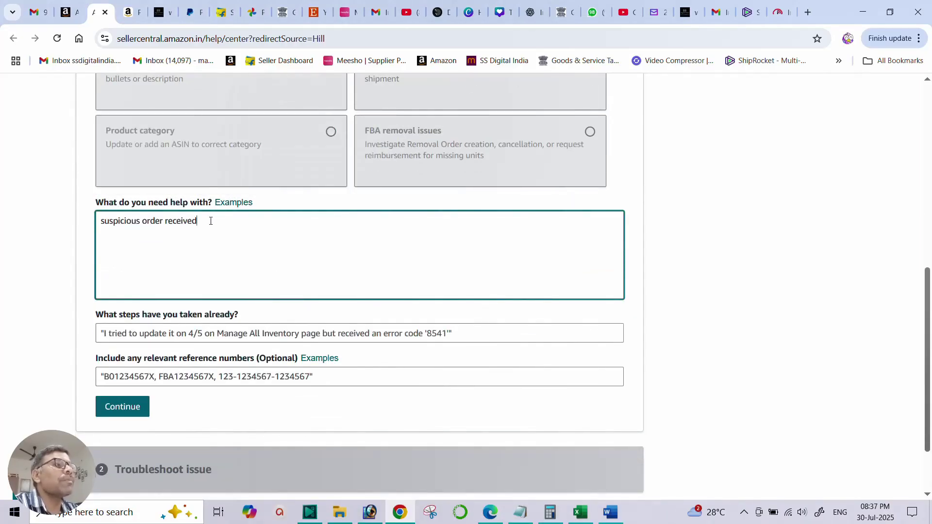
Paste the copied order number as the relevant reference number
{"action": "left_click_drag", "start_coordinate": [209, 221], "coordinate": [83, 202]}
{"action": "left_click", "coordinate": [132, 377]}
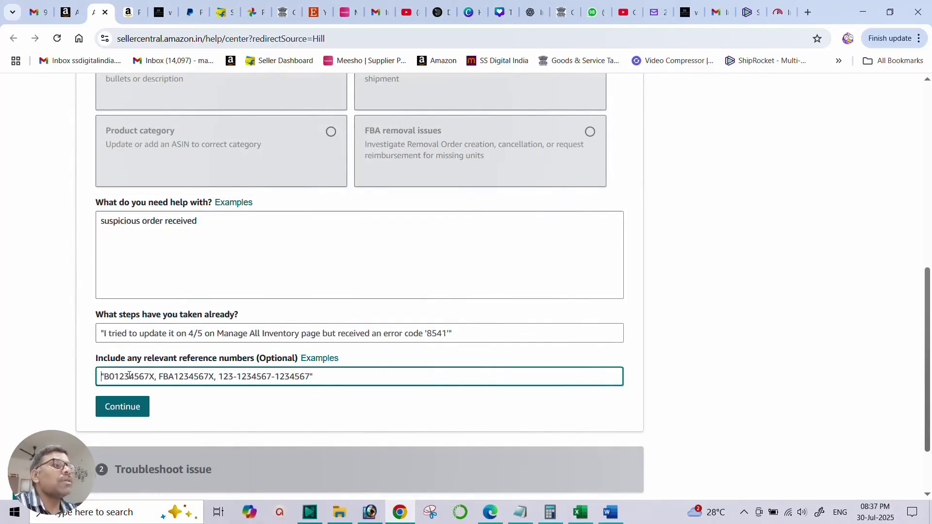
{"action": "key", "text": "ctrl+v"}
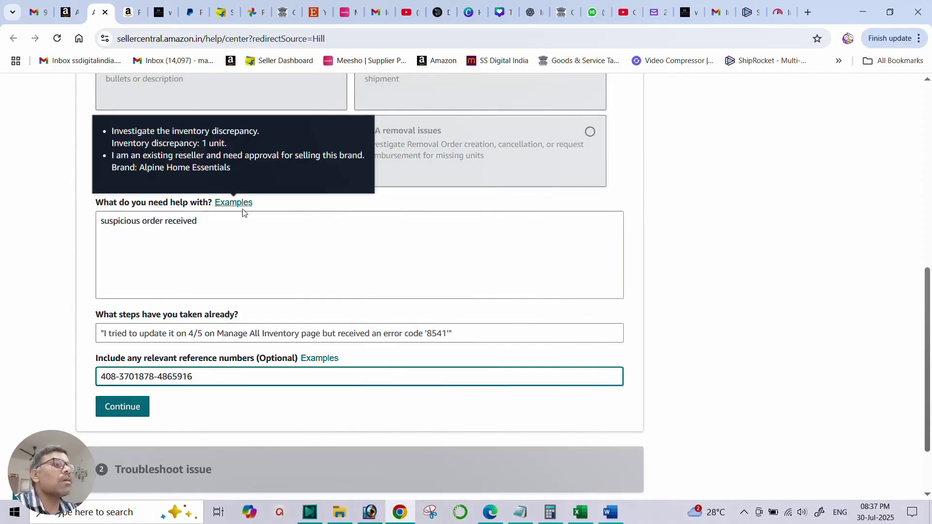
Copy "suspicious order received" into the answer about steps already taken and continue with the issue
{"action": "left_click_drag", "start_coordinate": [199, 221], "coordinate": [111, 203]}
{"action": "key", "text": "ctrl+c"}
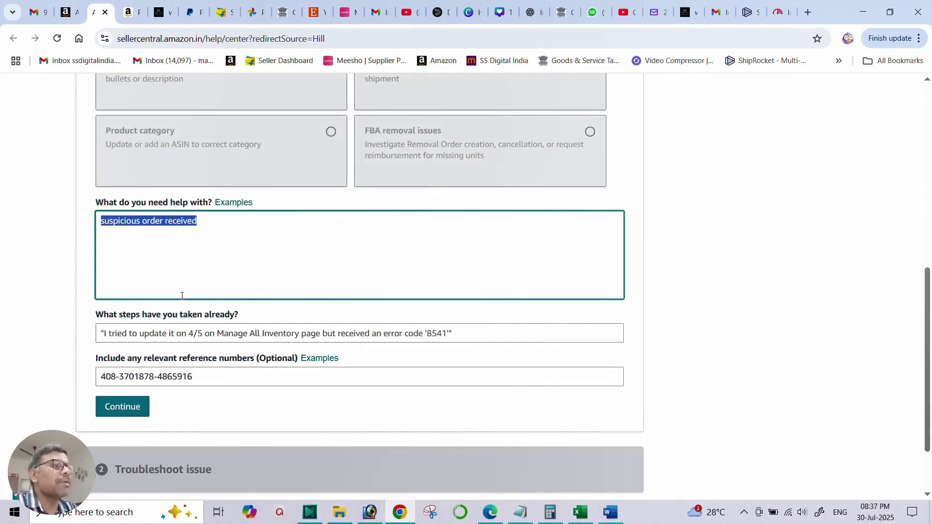
{"action": "triple_click", "coordinate": [197, 333]}
{"action": "key", "text": "ctrl+v"}
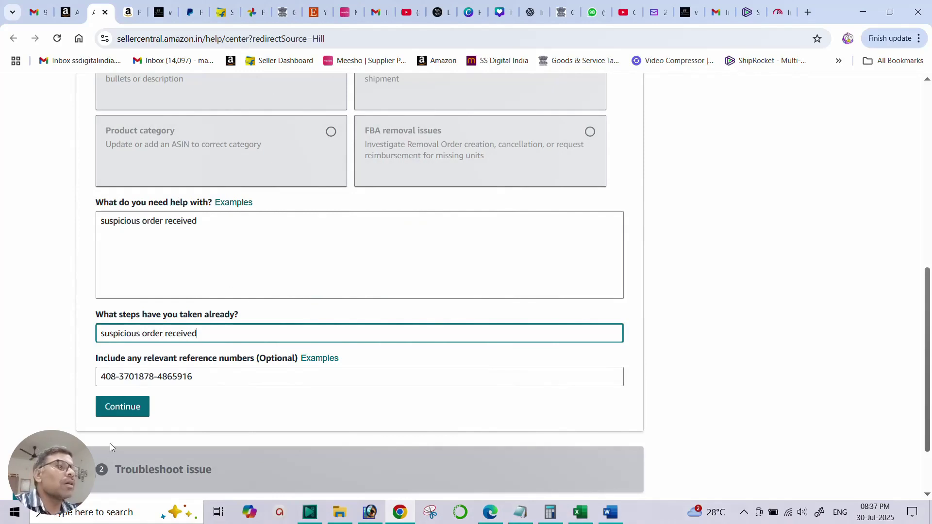
{"action": "left_click", "coordinate": [116, 406]}
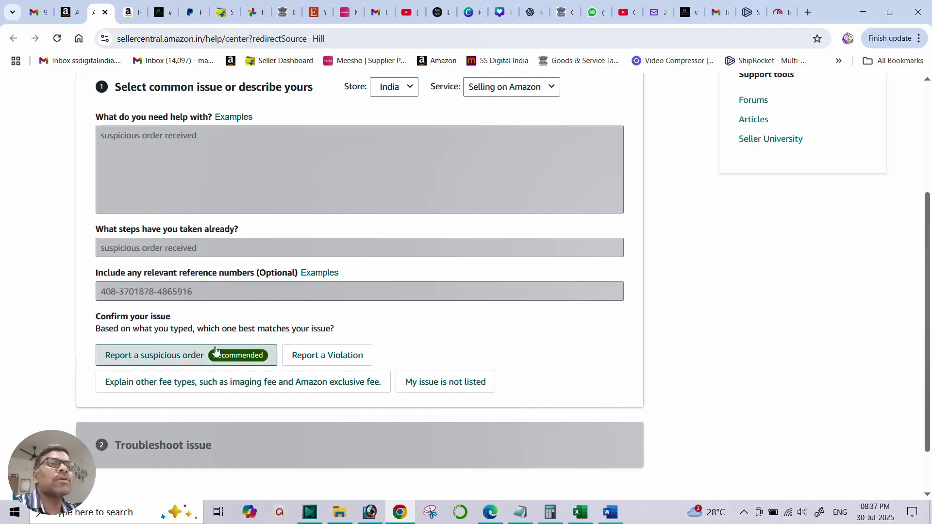
Open the support cases list from the help page and close the unsubmitted help request page
{"action": "scroll", "coordinate": [462, 300], "scroll_direction": "up", "scroll_amount": 4}
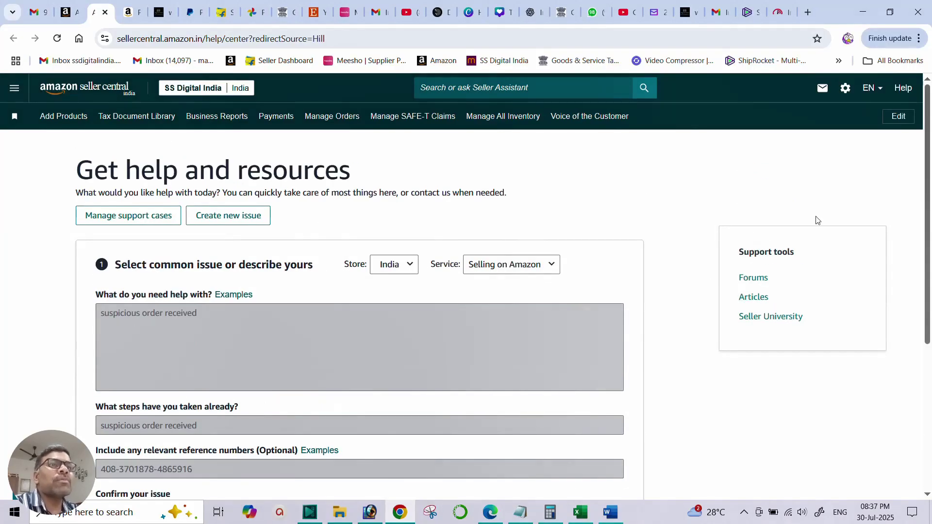
{"action": "left_click", "coordinate": [120, 222]}
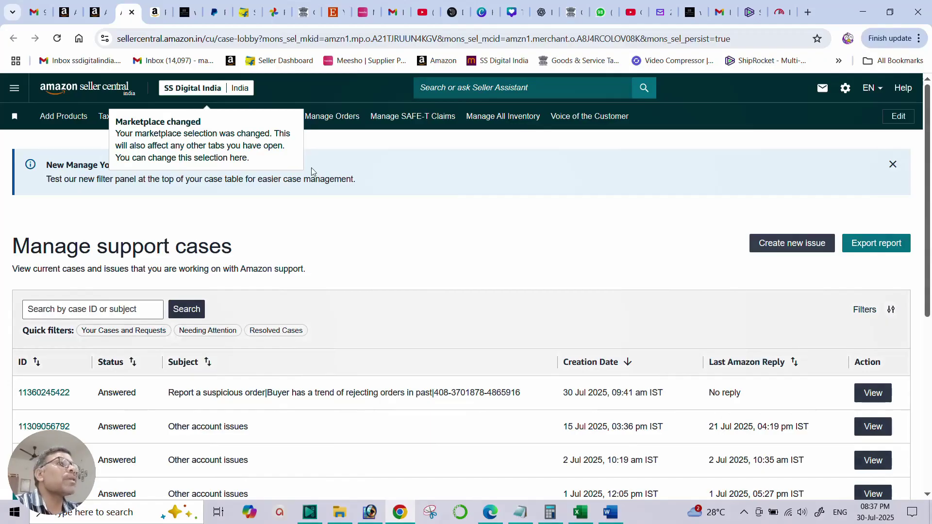
{"action": "left_click", "coordinate": [97, 12]}
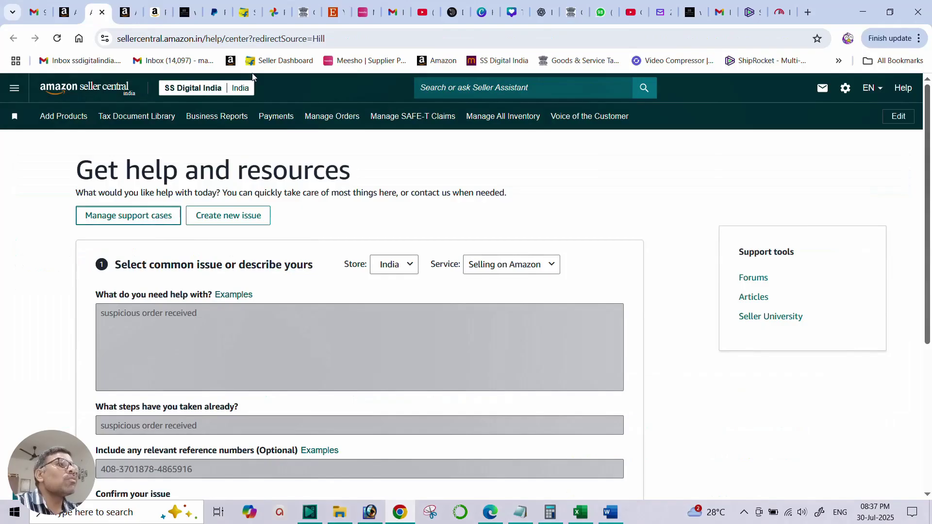
{"action": "left_click", "coordinate": [102, 11]}
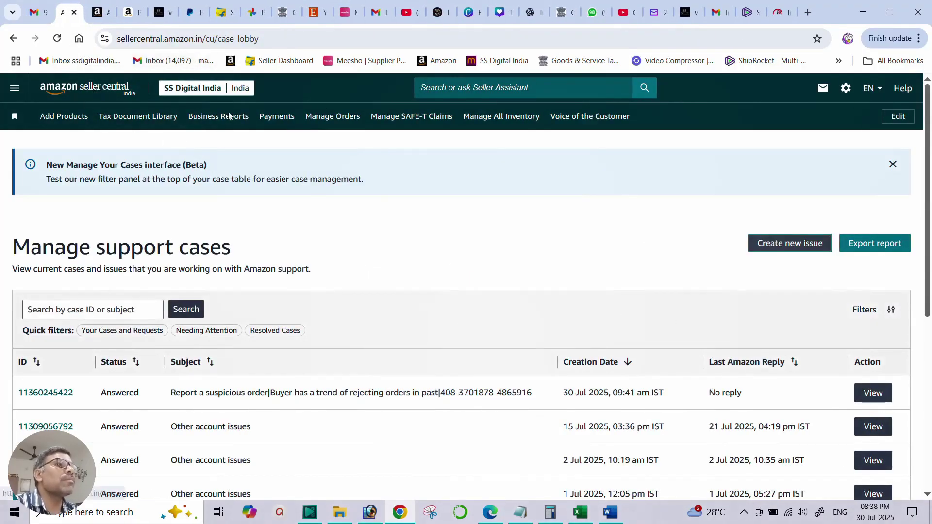
Open Manage Orders and check the ship-by date and quantity of the unshipped Pure Brass Bucket order
{"action": "left_click", "coordinate": [327, 120]}
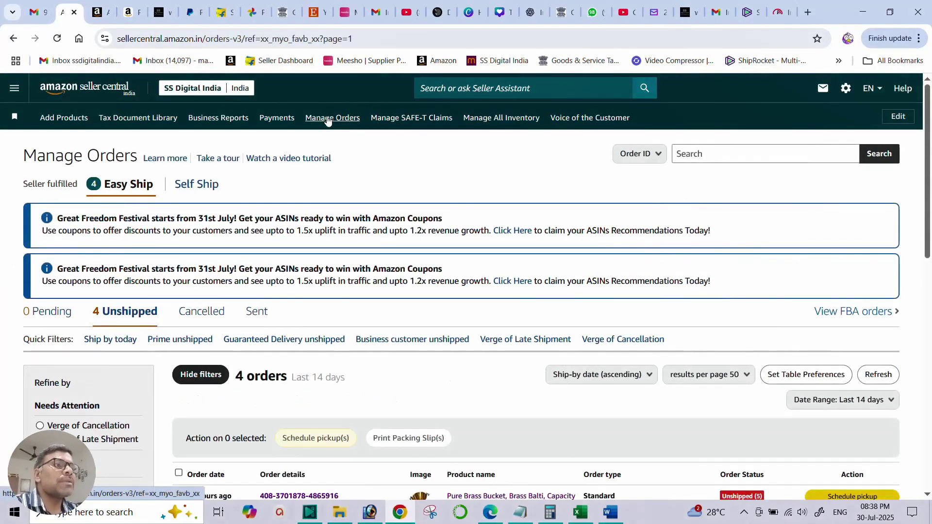
{"action": "scroll", "coordinate": [548, 289], "scroll_direction": "down", "scroll_amount": 5}
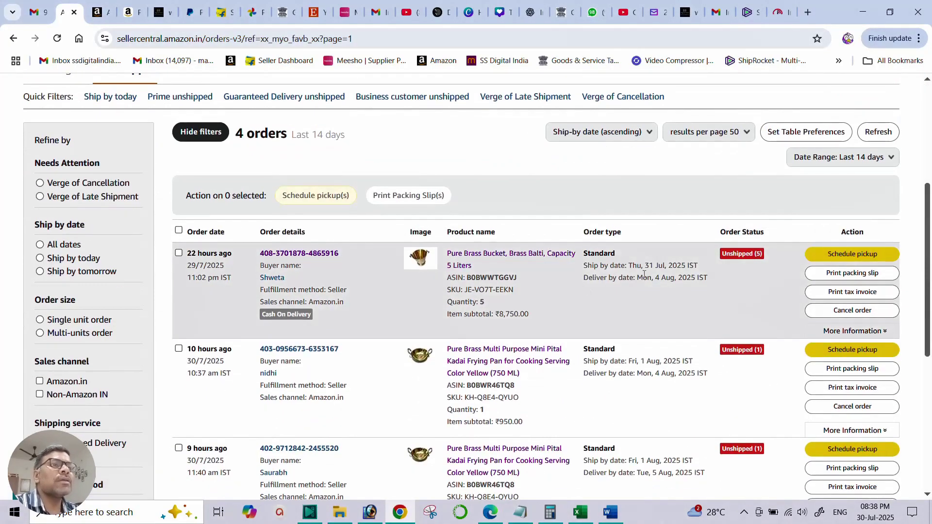
{"action": "double_click", "coordinate": [649, 266]}
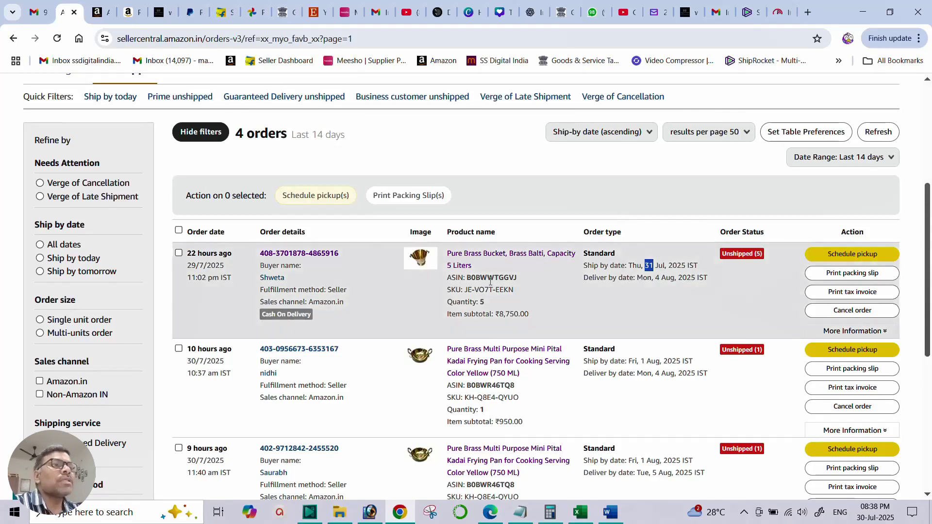
{"action": "double_click", "coordinate": [482, 302]}
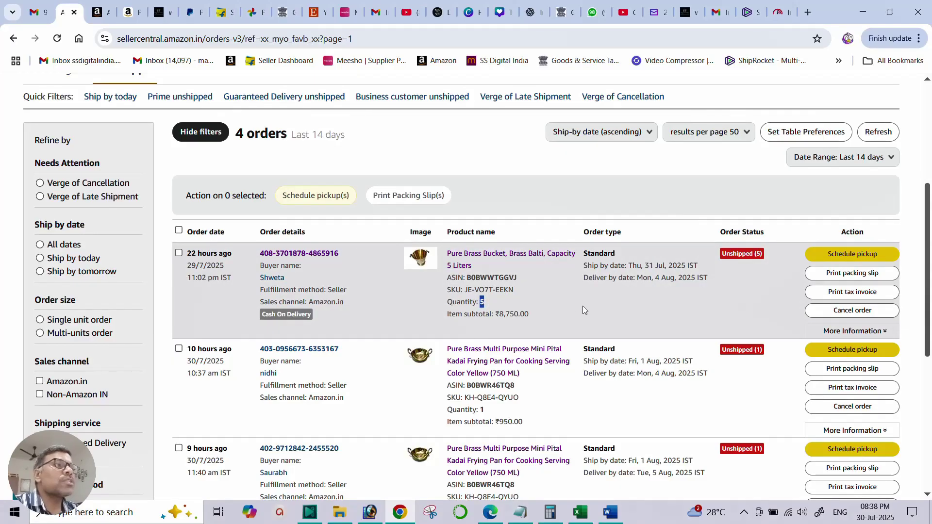
Return to the support cases, open the suspicious order case and read Amazon's response on its handling
{"action": "key", "text": "ctrl+Tab"}
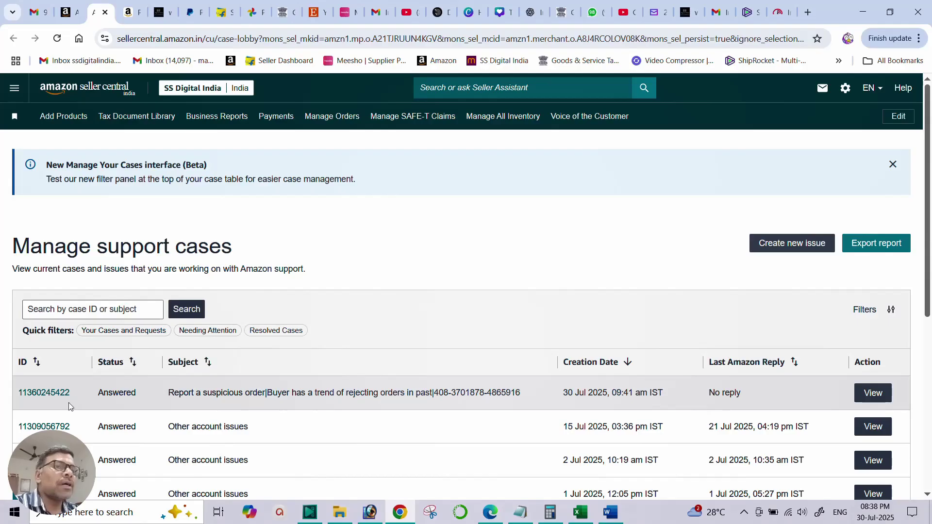
{"action": "left_click", "coordinate": [848, 387]}
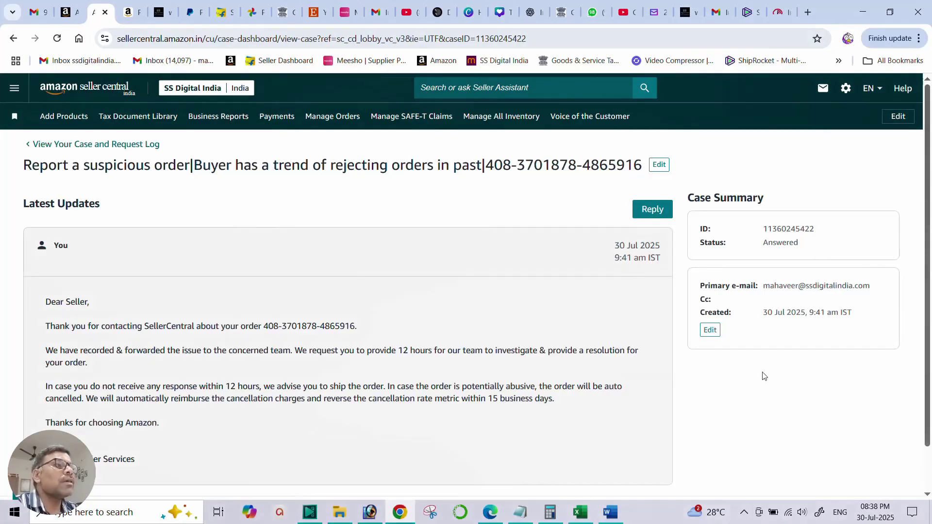
{"action": "left_click_drag", "start_coordinate": [262, 326], "coordinate": [367, 327]}
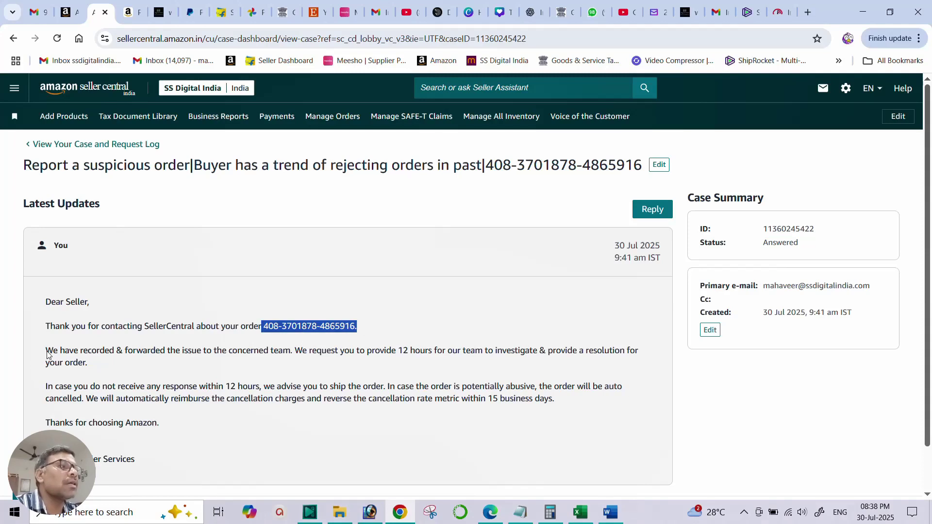
{"action": "left_click_drag", "start_coordinate": [44, 351], "coordinate": [289, 350]}
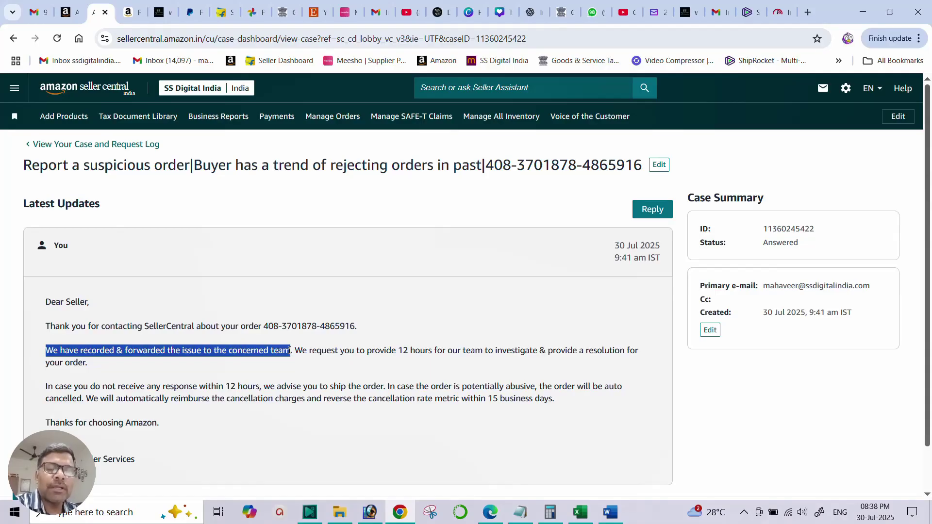
{"action": "left_click_drag", "start_coordinate": [291, 350], "coordinate": [443, 368]}
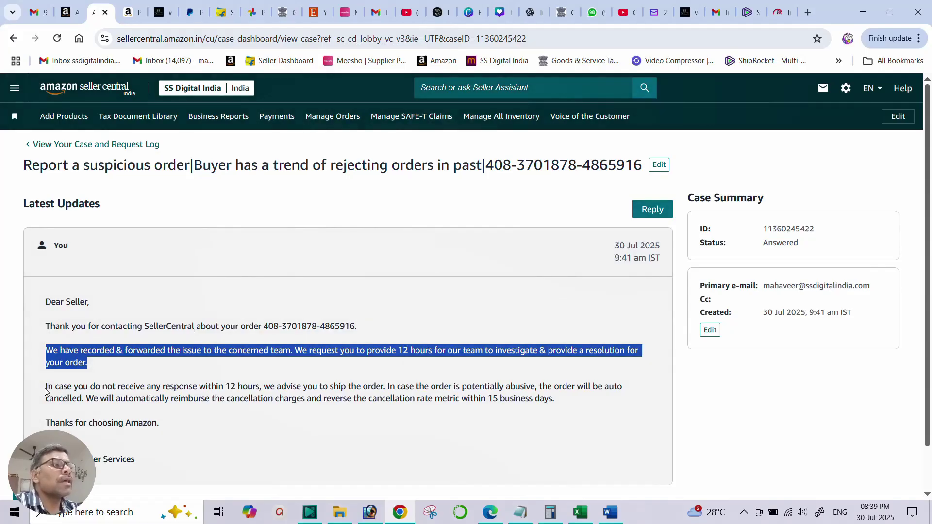
Read the case response's guidance on the 12-hour wait, shipping the order, automatic cancellation and reimbursement of cancellation charges
{"action": "left_click_drag", "start_coordinate": [45, 391], "coordinate": [262, 387]}
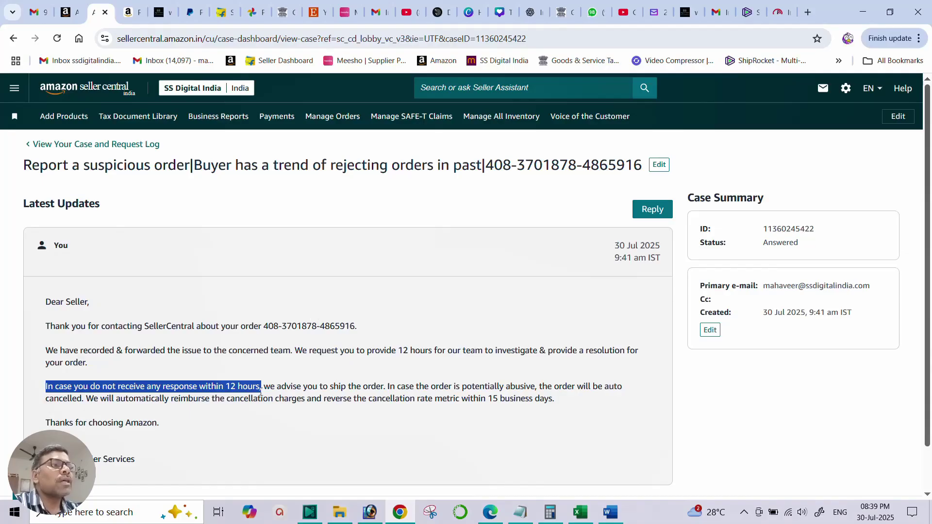
{"action": "left_click_drag", "start_coordinate": [264, 387], "coordinate": [384, 386]}
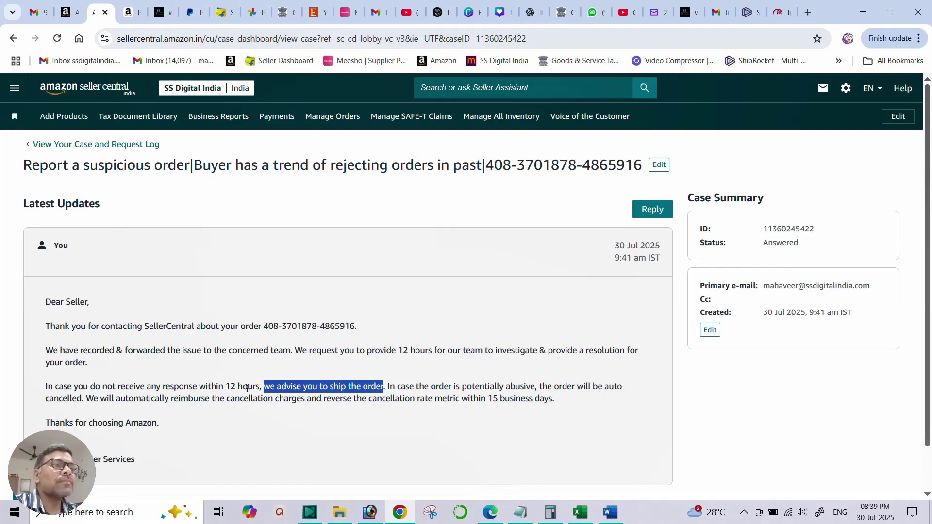
{"action": "left_click_drag", "start_coordinate": [386, 387], "coordinate": [86, 398]}
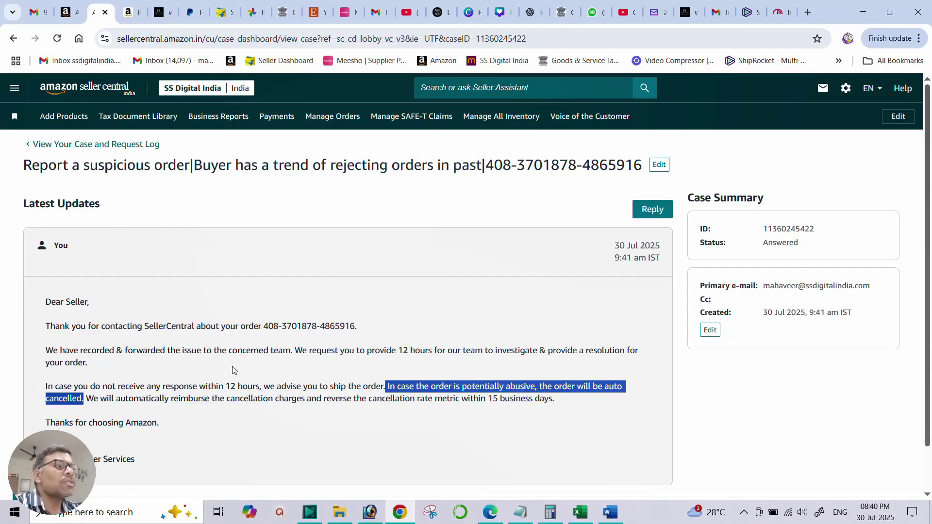
{"action": "left_click_drag", "start_coordinate": [89, 397], "coordinate": [560, 398]}
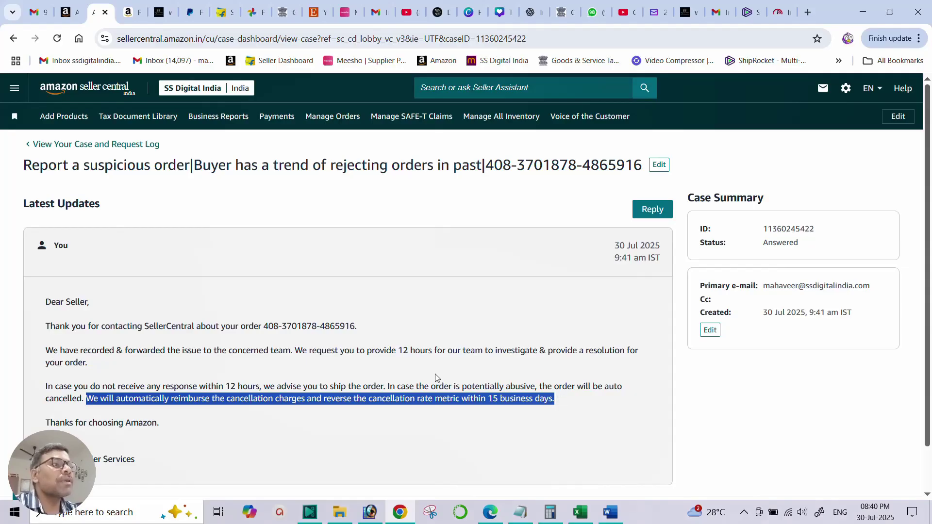
{"action": "left_click", "coordinate": [238, 387]}
{"action": "left_click_drag", "start_coordinate": [264, 387], "coordinate": [47, 386]}
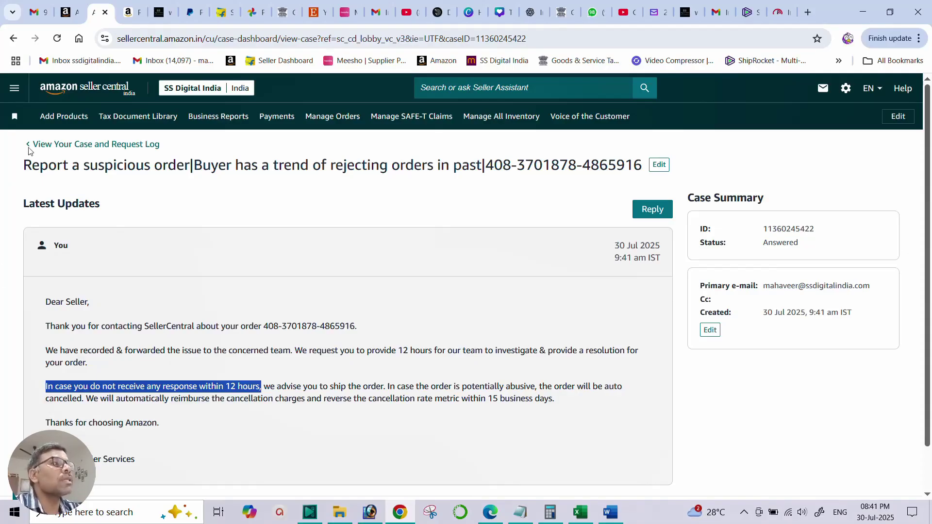
Open Manage Orders, check the quantity of the unshipped Pure Brass Bucket order and copy its ASIN
{"action": "left_click", "coordinate": [72, 87]}
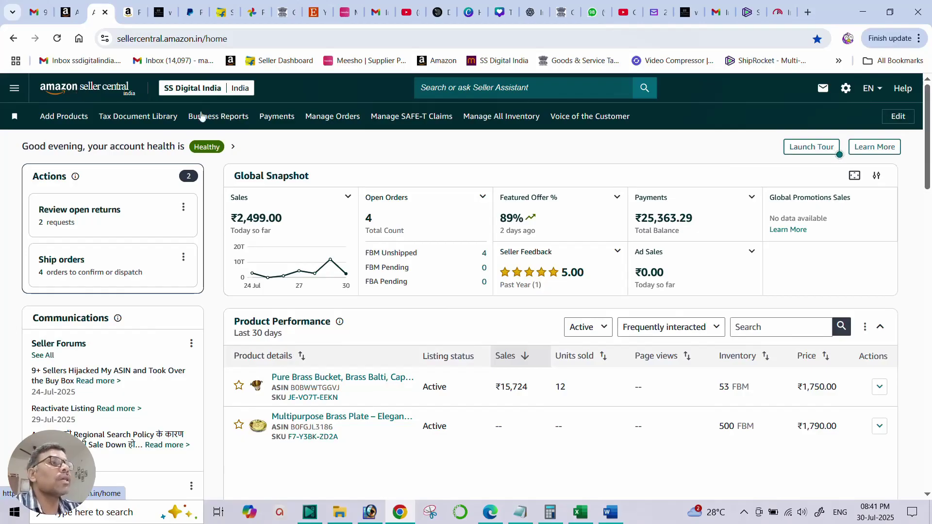
{"action": "left_click", "coordinate": [344, 120]}
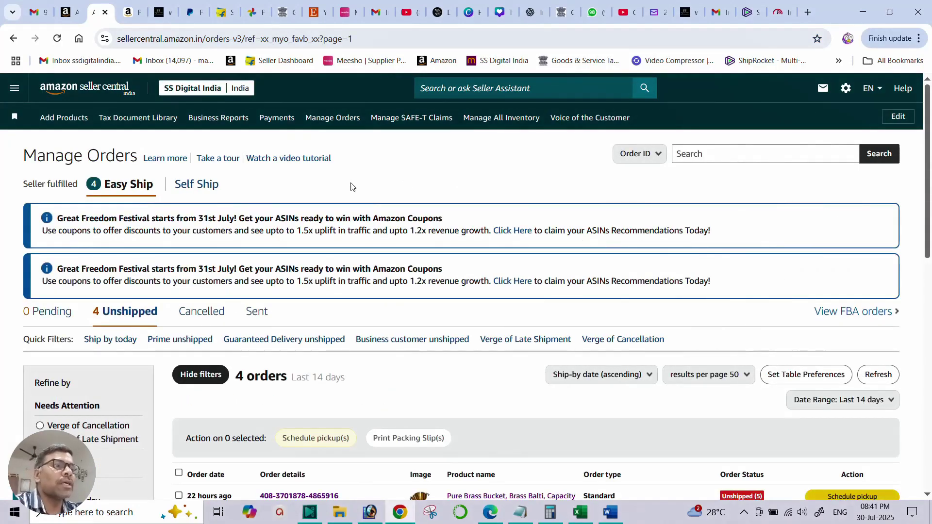
{"action": "scroll", "coordinate": [403, 262], "scroll_direction": "down", "scroll_amount": 2}
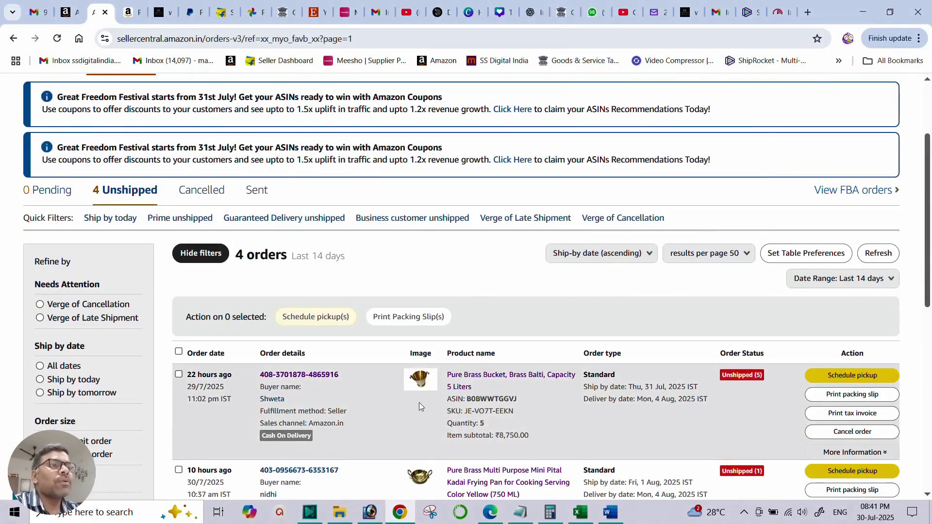
{"action": "double_click", "coordinate": [481, 423]}
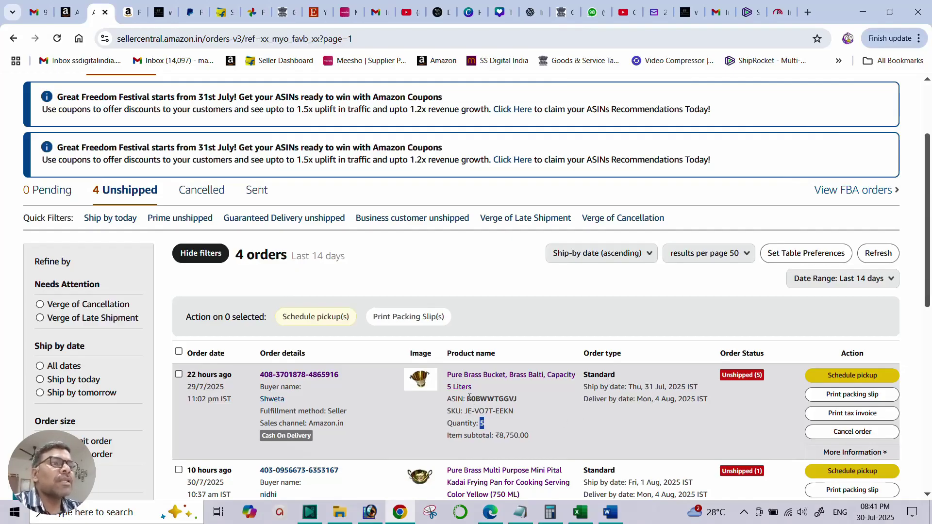
{"action": "left_click_drag", "start_coordinate": [466, 398], "coordinate": [521, 401]}
{"action": "right_click", "coordinate": [496, 399]}
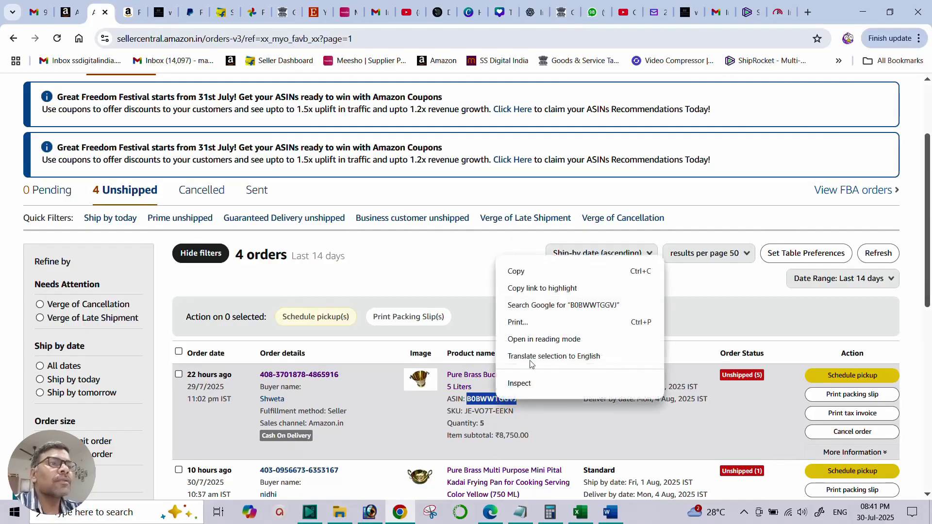
{"action": "left_click", "coordinate": [523, 273]}
Open Manage All Inventory and search for the copied ASIN B0BWWTGGVJ
{"action": "scroll", "coordinate": [301, 303], "scroll_direction": "up", "scroll_amount": 3}
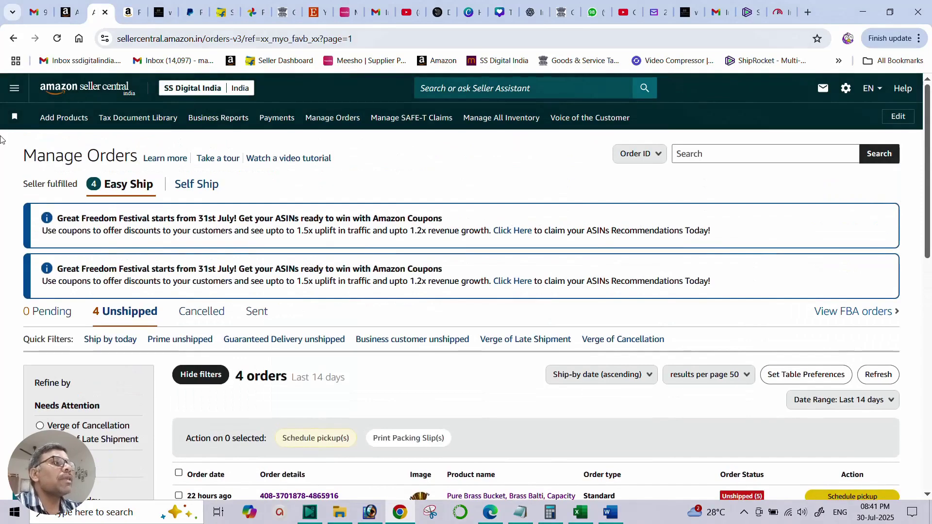
{"action": "left_click", "coordinate": [14, 87]}
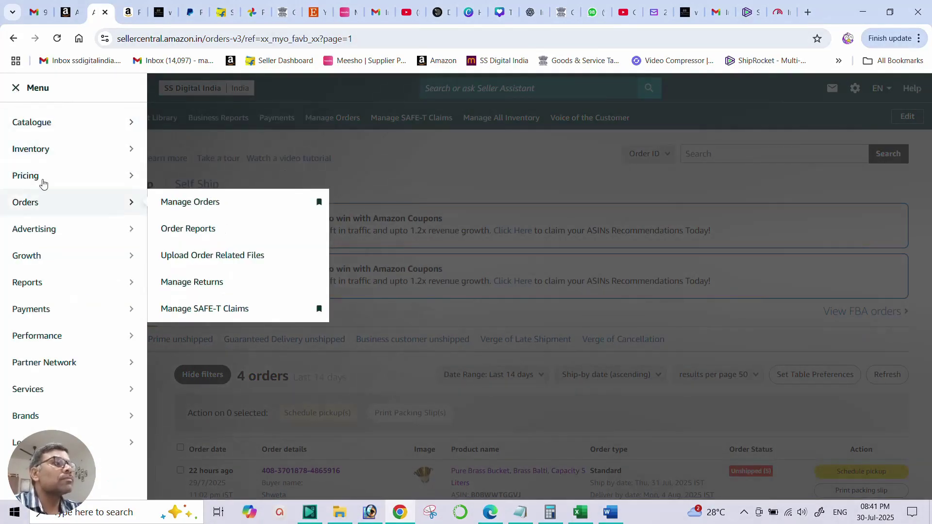
{"action": "mouse_move", "coordinate": [16, 149]}
{"action": "left_click", "coordinate": [202, 150]}
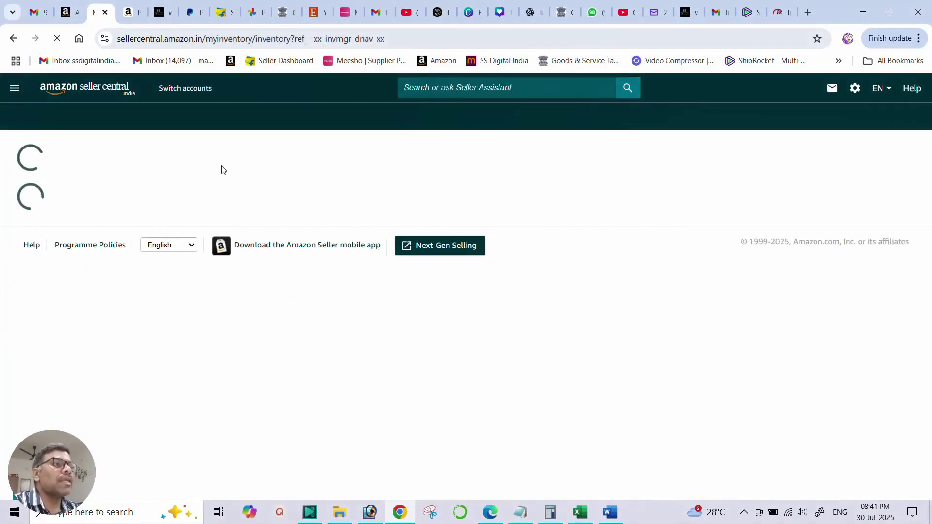
{"action": "left_click", "coordinate": [136, 278]}
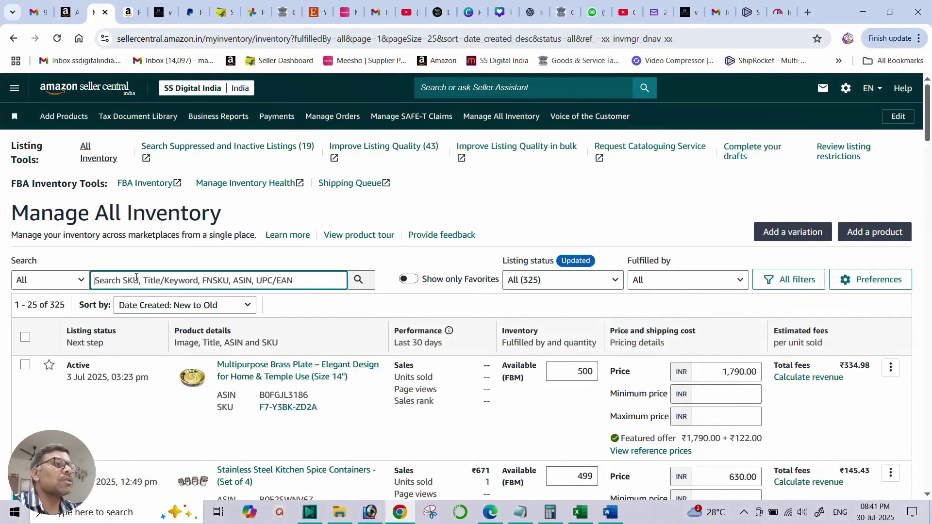
{"action": "right_click", "coordinate": [127, 281]}
{"action": "left_click", "coordinate": [160, 361]}
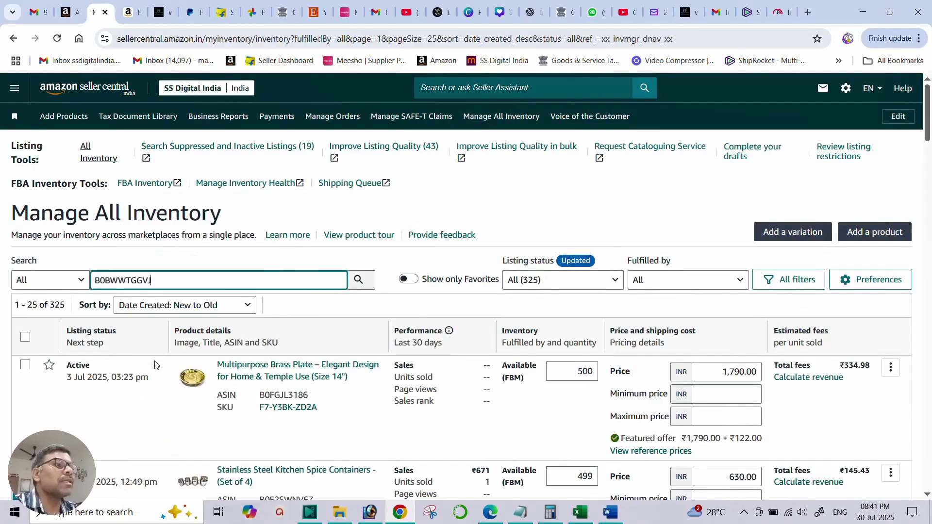
{"action": "left_click", "coordinate": [359, 281]}
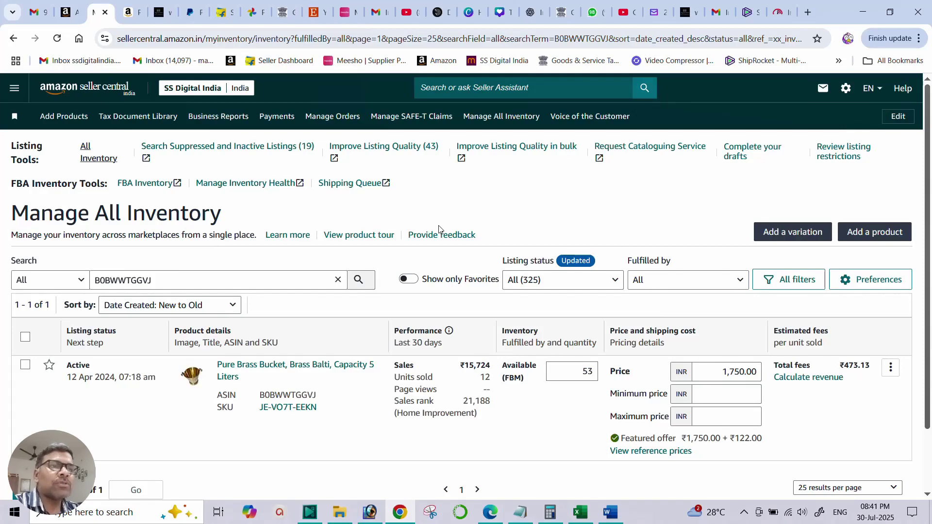
Open the Pure Brass Bucket listing for editing and locate the Maximum Order Quantity field in its offer details
{"action": "left_click", "coordinate": [889, 370]}
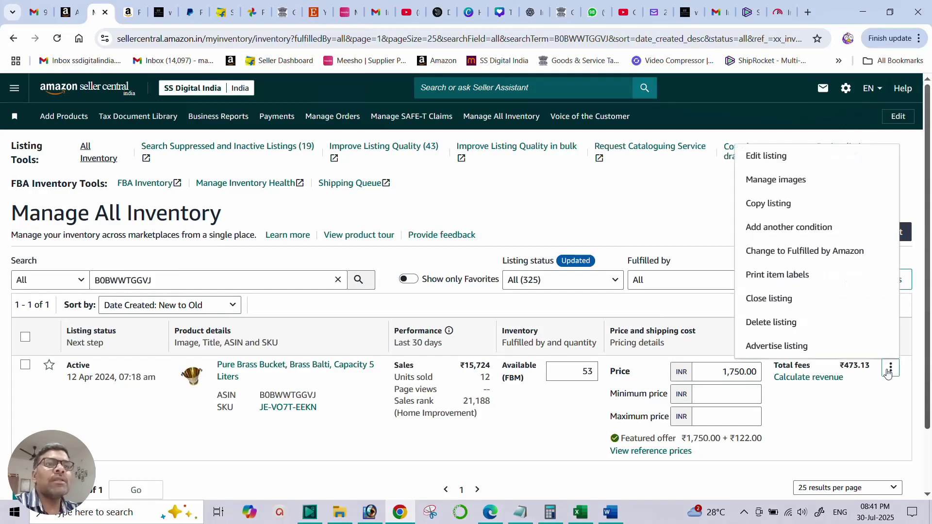
{"action": "left_click", "coordinate": [769, 157]}
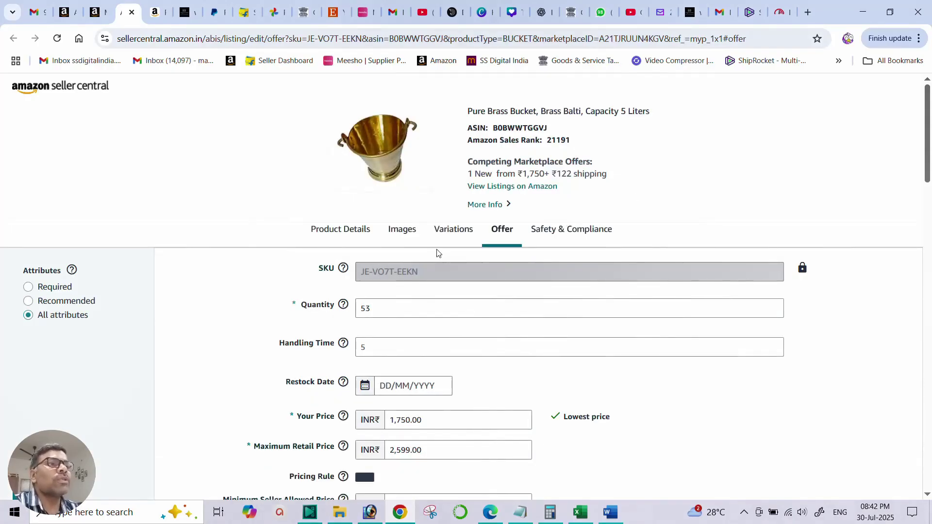
{"action": "scroll", "coordinate": [437, 250], "scroll_direction": "down", "scroll_amount": 8}
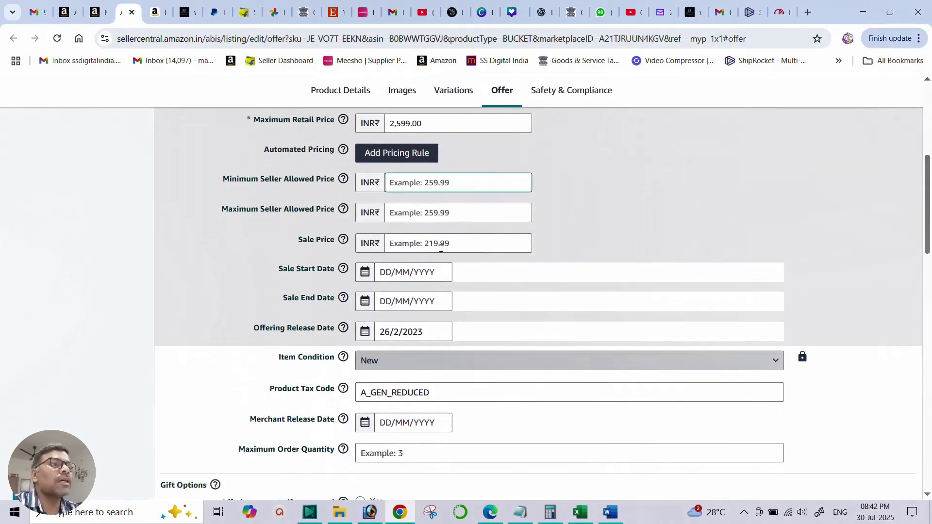
{"action": "scroll", "coordinate": [440, 245], "scroll_direction": "down", "scroll_amount": 1}
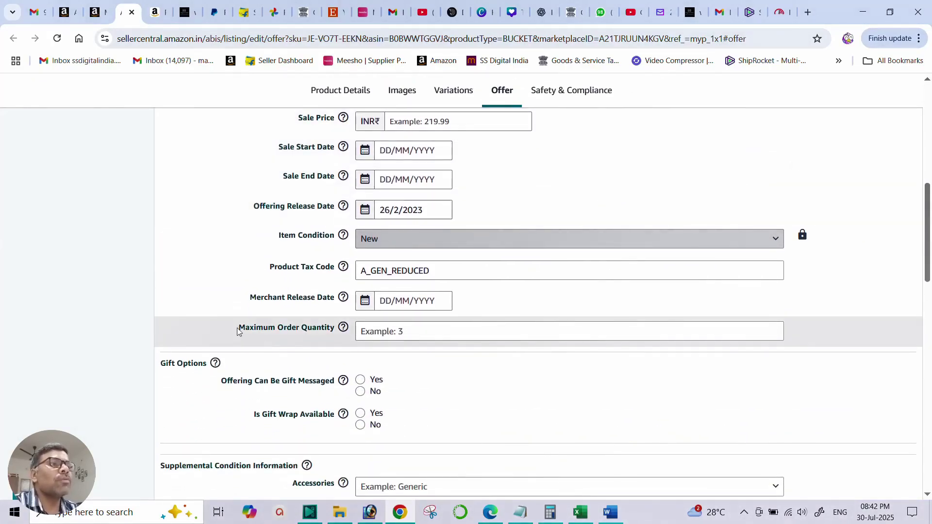
{"action": "left_click_drag", "start_coordinate": [238, 327], "coordinate": [334, 338]}
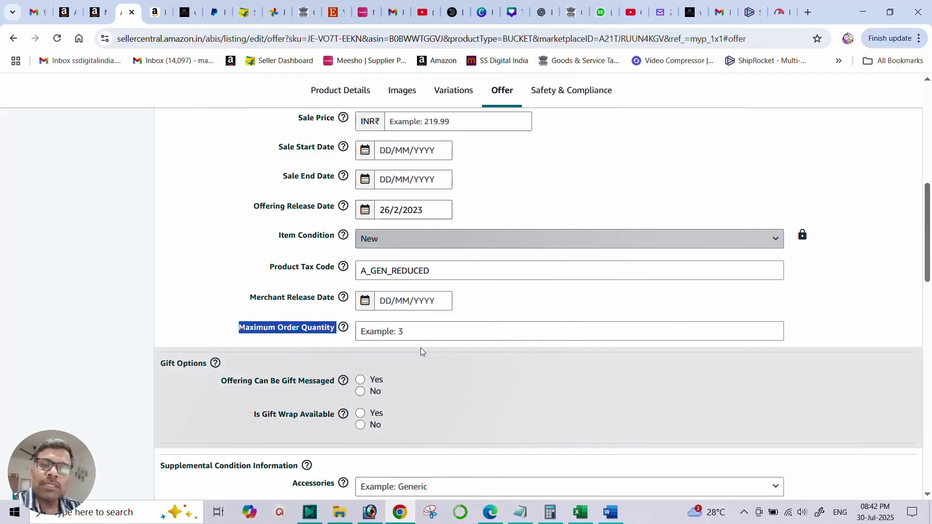
{"action": "left_click", "coordinate": [393, 329]}
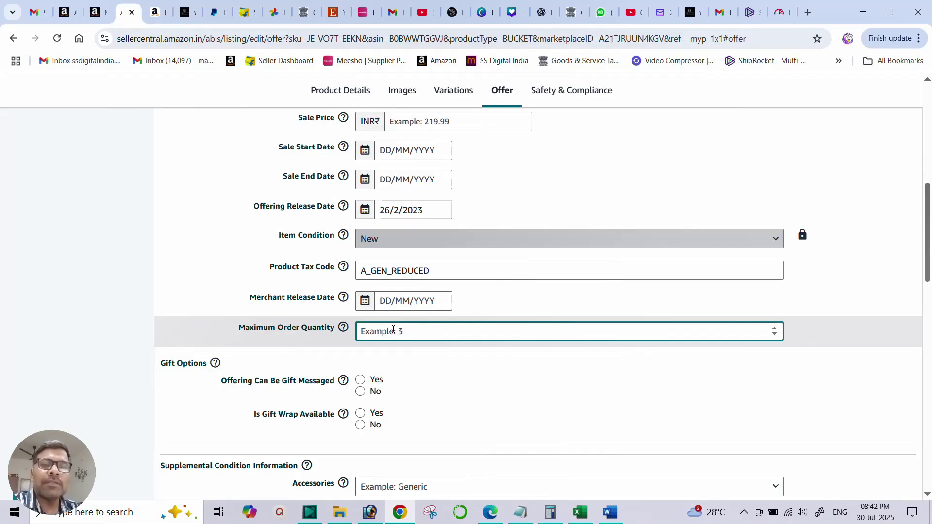
Switch to the brass bucket's Amazon product page and examine the range of quantities a buyer can choose
{"action": "left_click", "coordinate": [153, 14]}
{"action": "scroll", "coordinate": [886, 321], "scroll_direction": "down", "scroll_amount": 3}
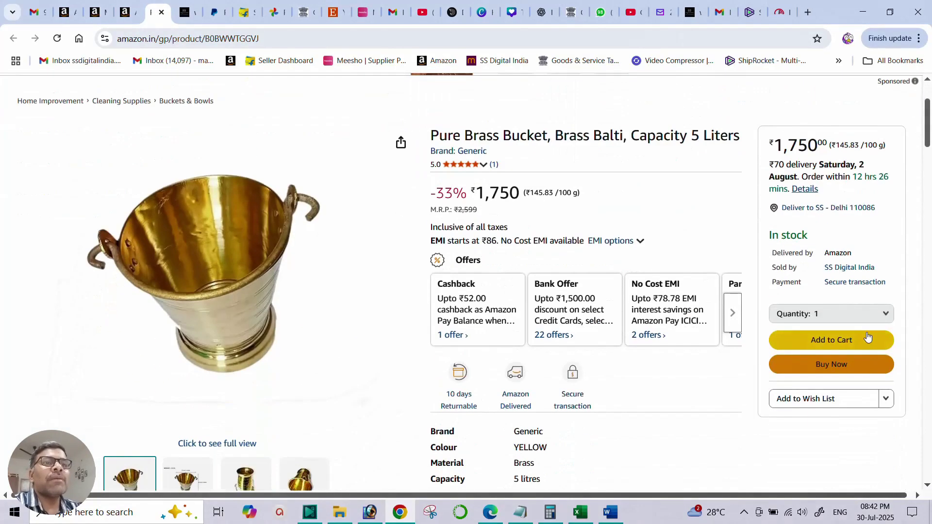
{"action": "left_click", "coordinate": [885, 315]}
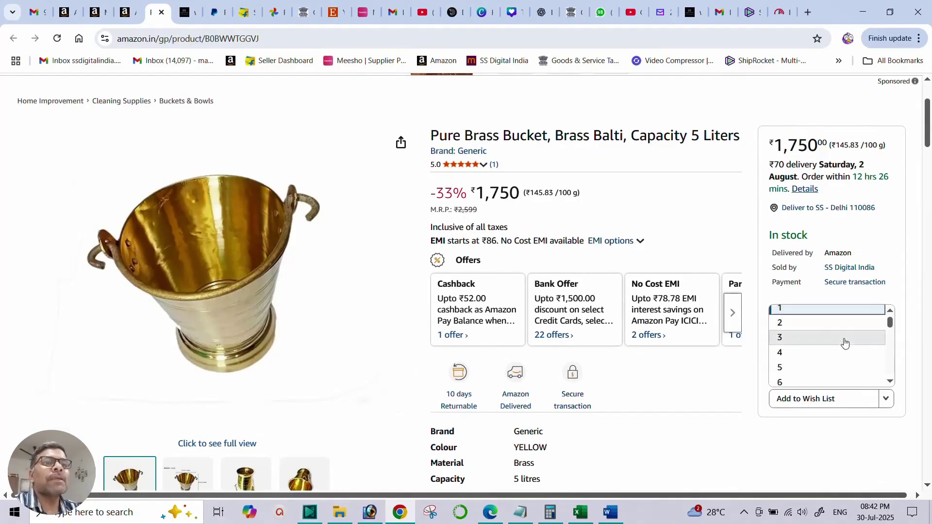
{"action": "scroll", "coordinate": [842, 345], "scroll_direction": "down", "scroll_amount": 3}
{"action": "scroll", "coordinate": [843, 345], "scroll_direction": "down", "scroll_amount": 5}
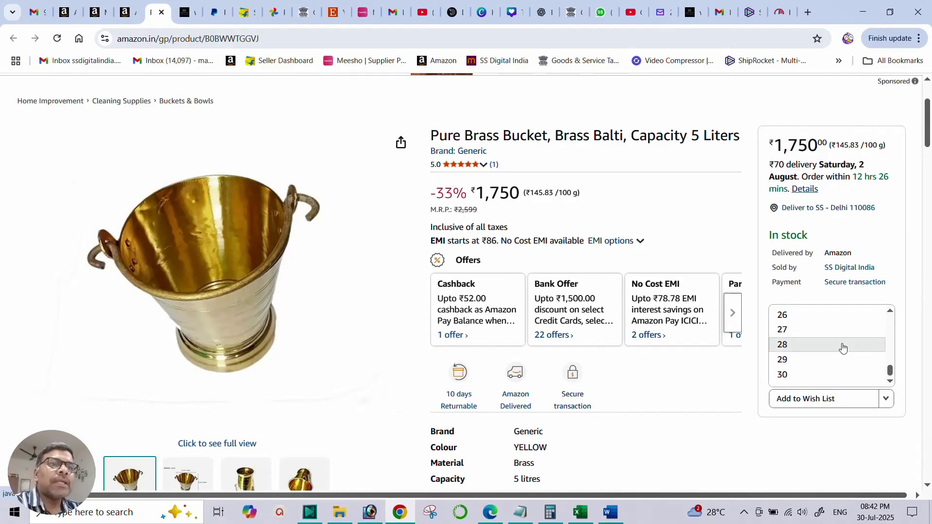
{"action": "scroll", "coordinate": [843, 345], "scroll_direction": "up", "scroll_amount": 8}
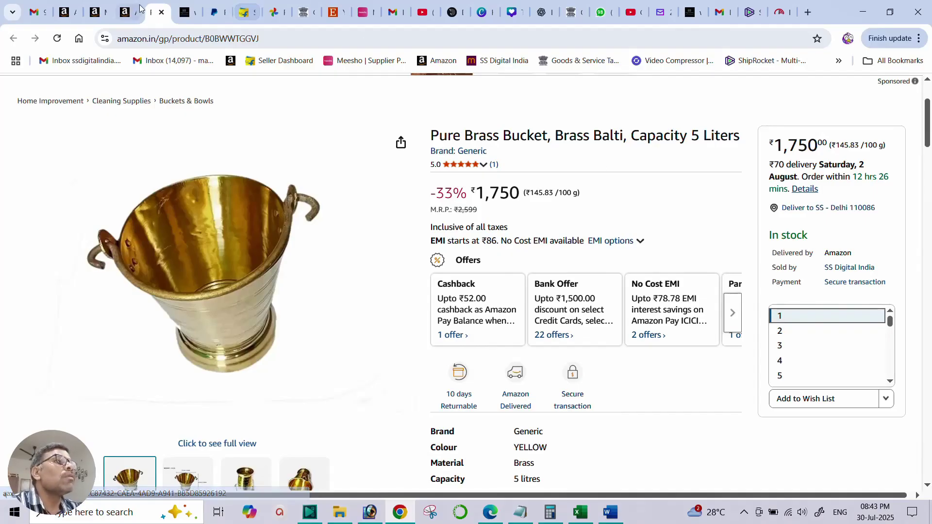
Return to the brass bucket's listing editor and set Maximum Order Quantity to 1
{"action": "left_click", "coordinate": [65, 12]}
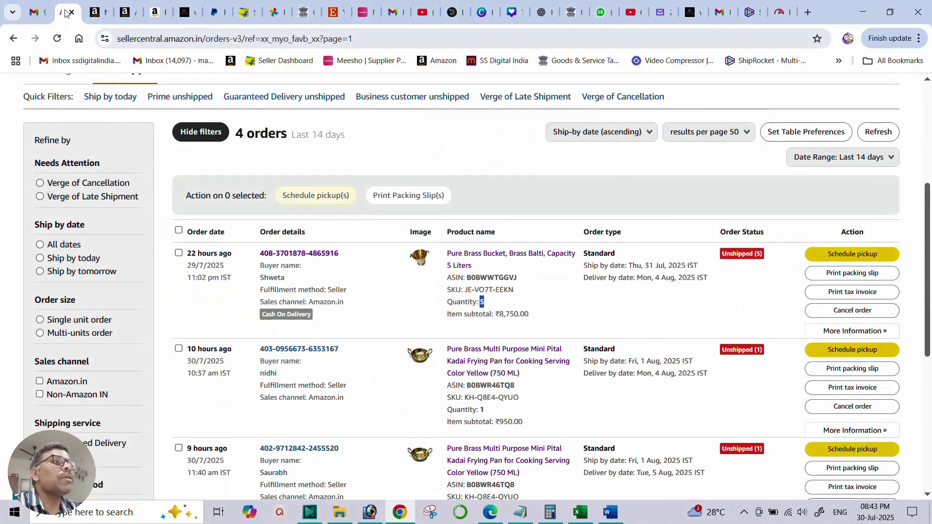
{"action": "left_click", "coordinate": [95, 12]}
{"action": "left_click", "coordinate": [133, 18]}
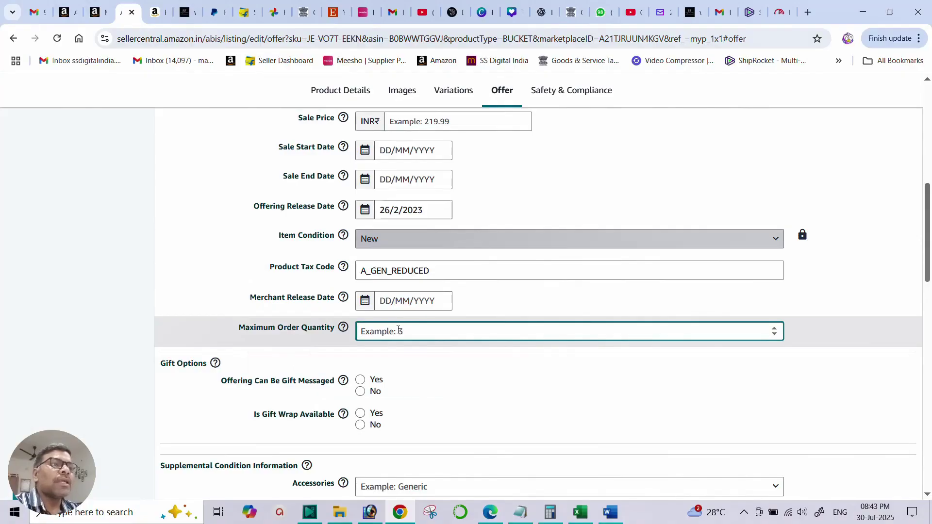
{"action": "type", "text": "1"}
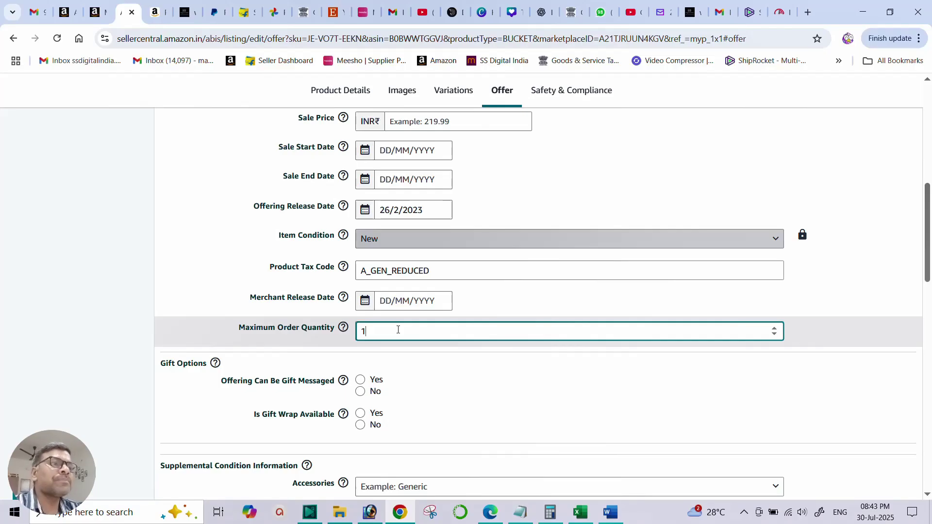
Recheck the Maximum Order Quantity entry and submit the brass bucket listing changes with Save and finish
{"action": "scroll", "coordinate": [446, 336], "scroll_direction": "down", "scroll_amount": 8}
{"action": "scroll", "coordinate": [485, 342], "scroll_direction": "down", "scroll_amount": 10}
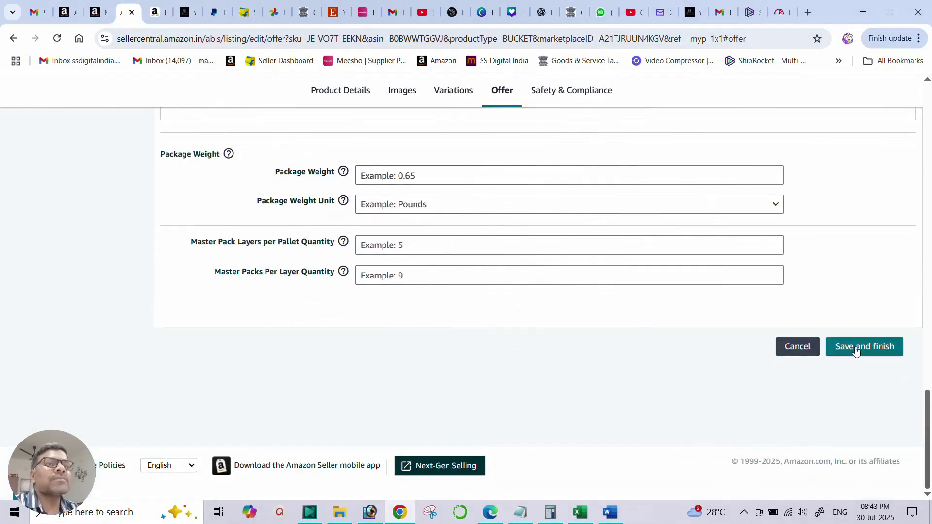
{"action": "left_click", "coordinate": [855, 350]}
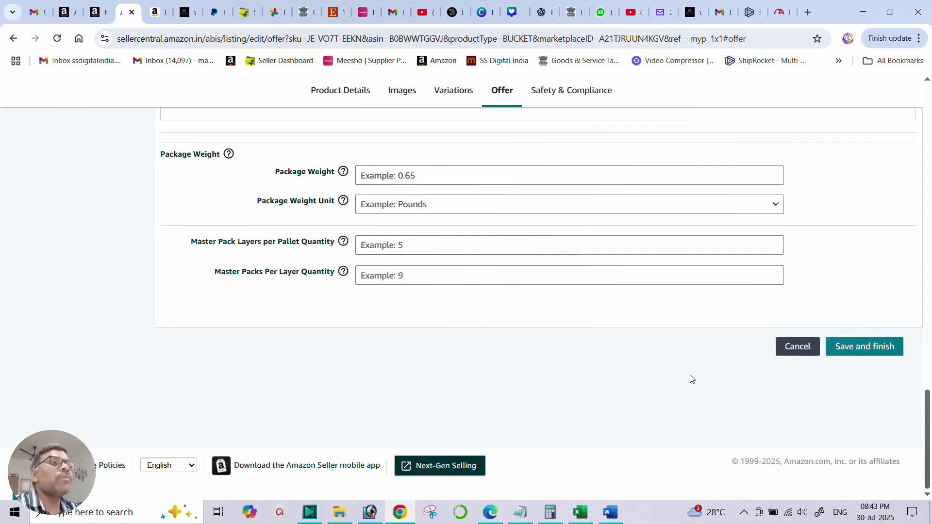
{"action": "scroll", "coordinate": [691, 377], "scroll_direction": "up", "scroll_amount": 5}
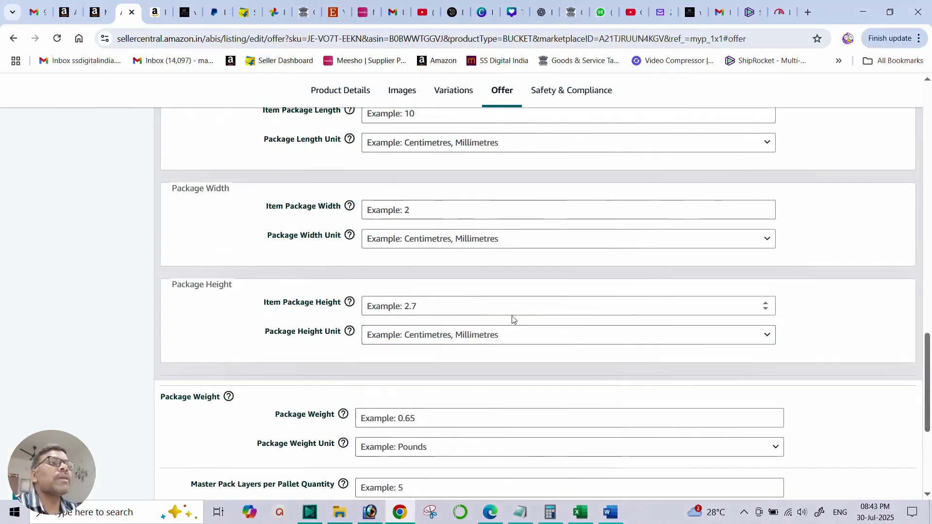
{"action": "scroll", "coordinate": [511, 318], "scroll_direction": "up", "scroll_amount": 5}
{"action": "scroll", "coordinate": [461, 310], "scroll_direction": "up", "scroll_amount": 5}
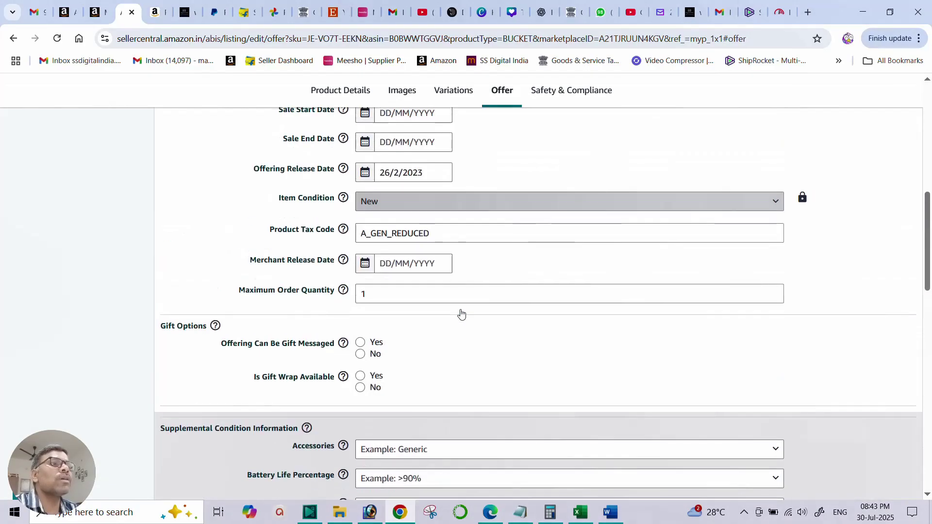
{"action": "scroll", "coordinate": [464, 312], "scroll_direction": "down", "scroll_amount": 10}
{"action": "scroll", "coordinate": [584, 343], "scroll_direction": "down", "scroll_amount": 5}
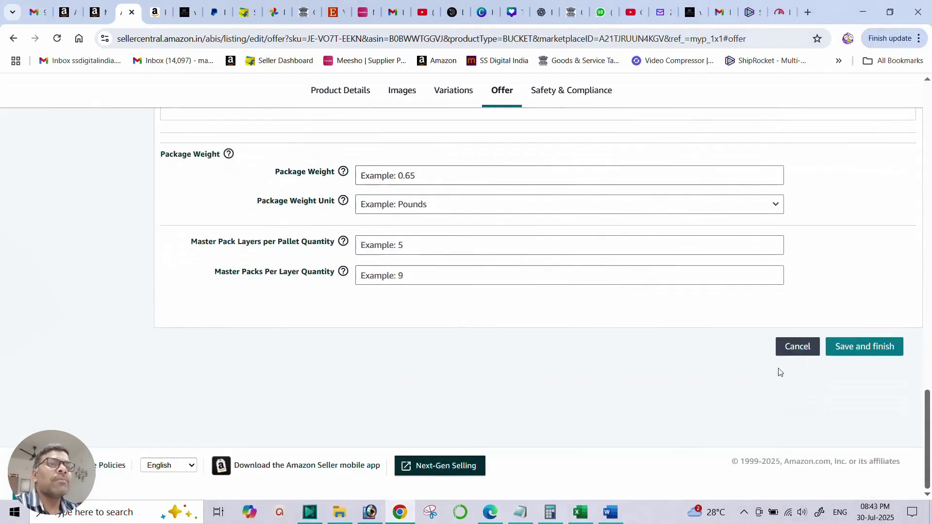
{"action": "left_click", "coordinate": [843, 347]}
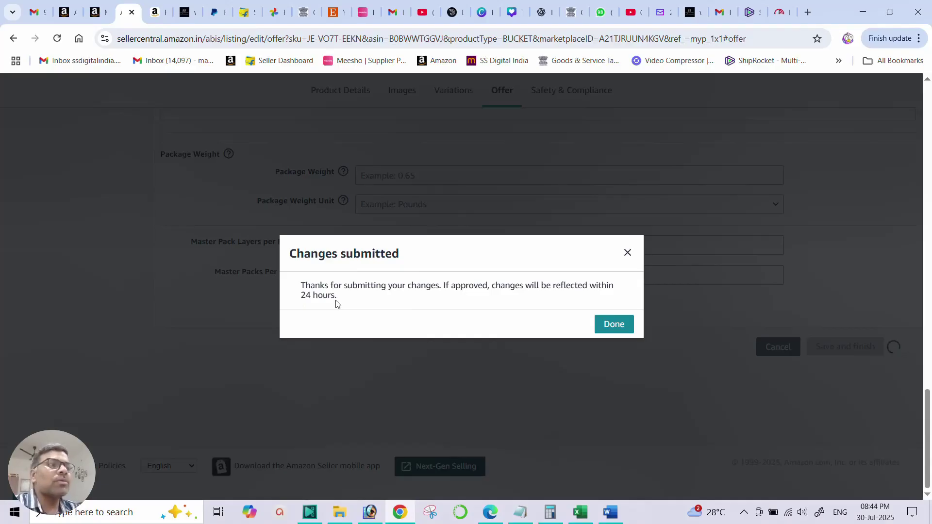
Search the inventory for ASIN B0BWWTGGVJ and open the brass bucket's Amazon product page
{"action": "left_click", "coordinate": [612, 326]}
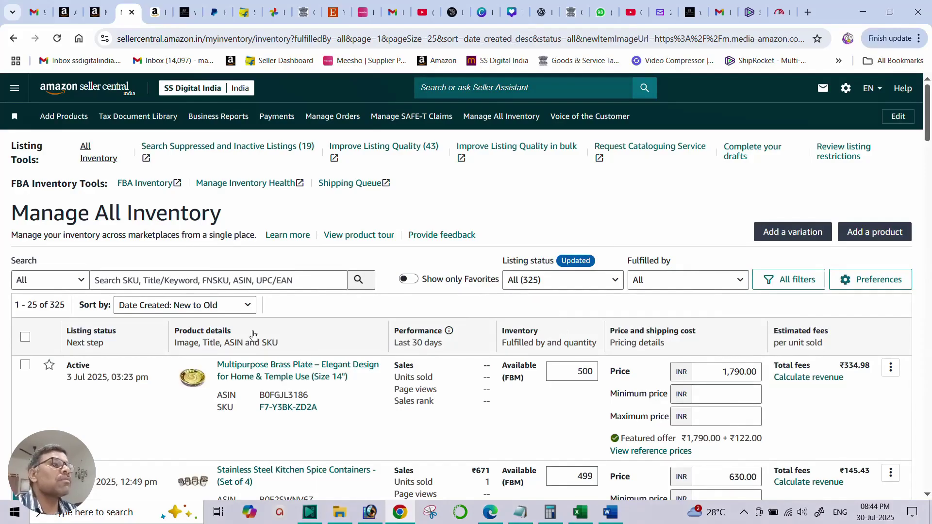
{"action": "left_click", "coordinate": [165, 282]}
{"action": "type", "text": "B0BWWTGGVJ"}
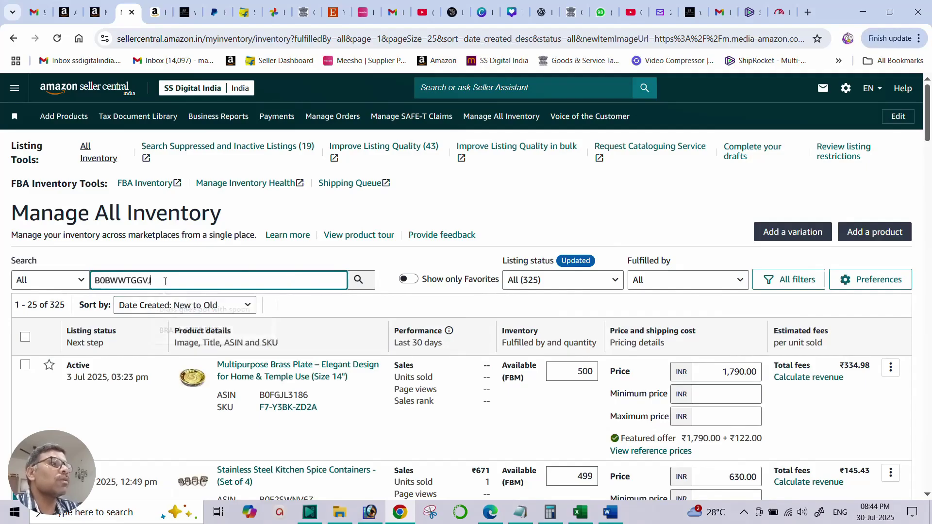
{"action": "left_click", "coordinate": [358, 281]}
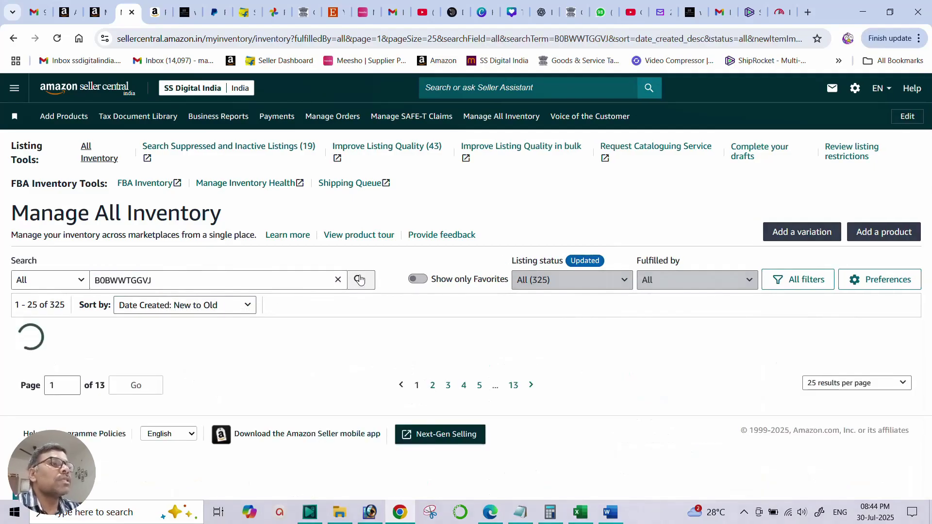
{"action": "left_click", "coordinate": [280, 371]}
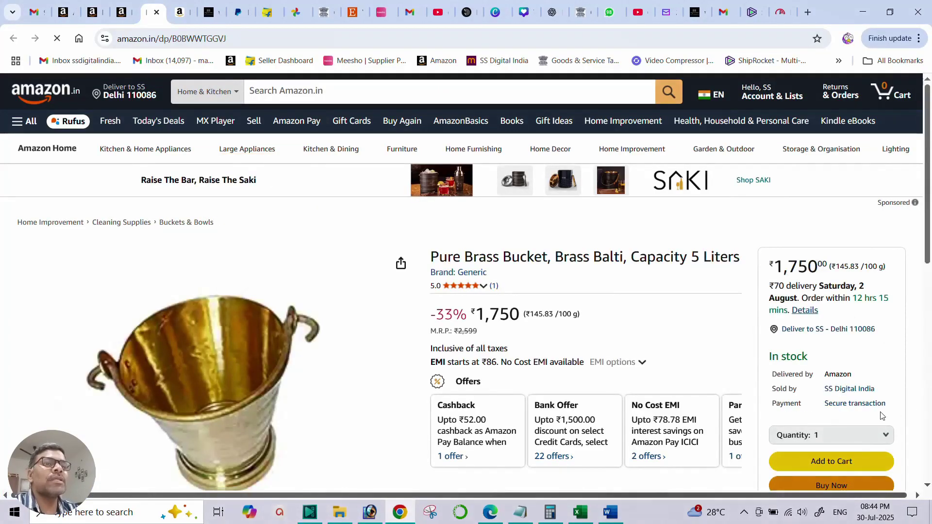
Examine the order quantities offered to buyers on the brass bucket's product page, and close the page
{"action": "left_click", "coordinate": [883, 436]}
{"action": "left_click", "coordinate": [884, 434]}
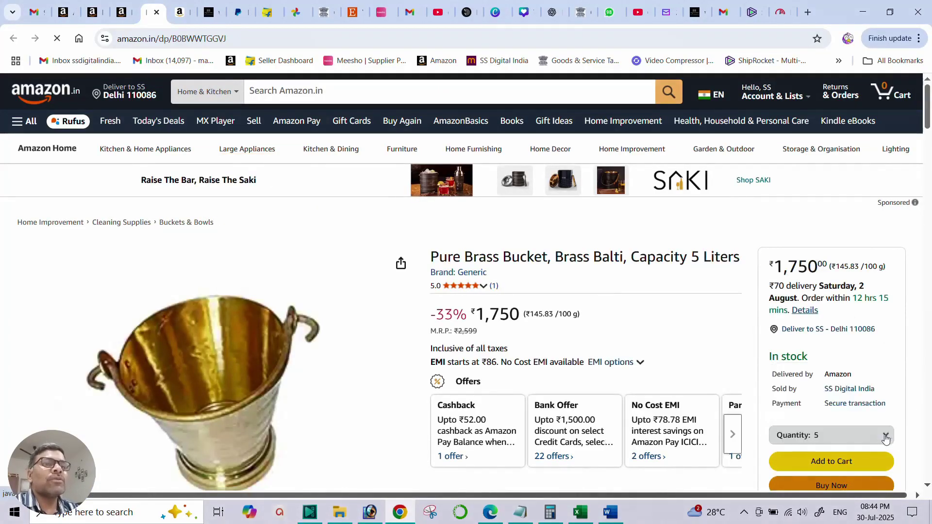
{"action": "scroll", "coordinate": [825, 418], "scroll_direction": "down", "scroll_amount": 3}
{"action": "left_click", "coordinate": [823, 314]}
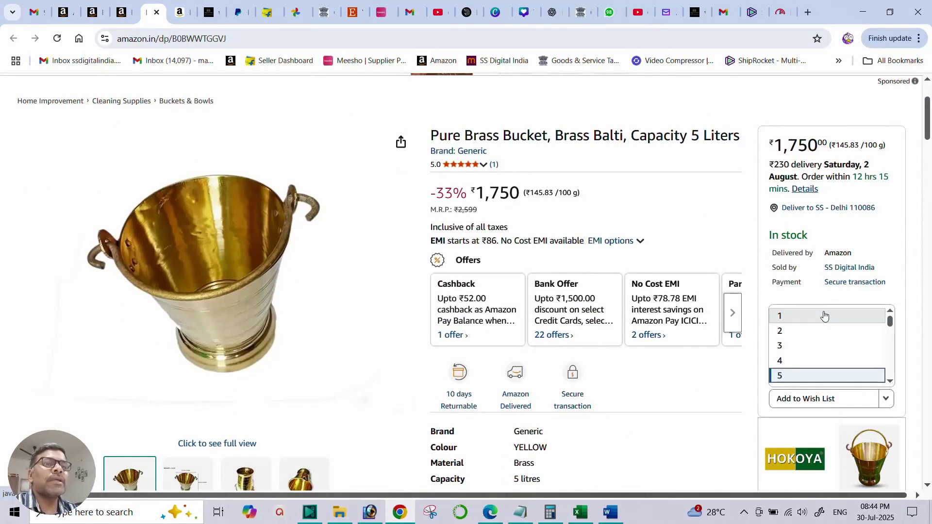
{"action": "scroll", "coordinate": [827, 345], "scroll_direction": "down", "scroll_amount": 3}
{"action": "scroll", "coordinate": [810, 325], "scroll_direction": "up", "scroll_amount": 3}
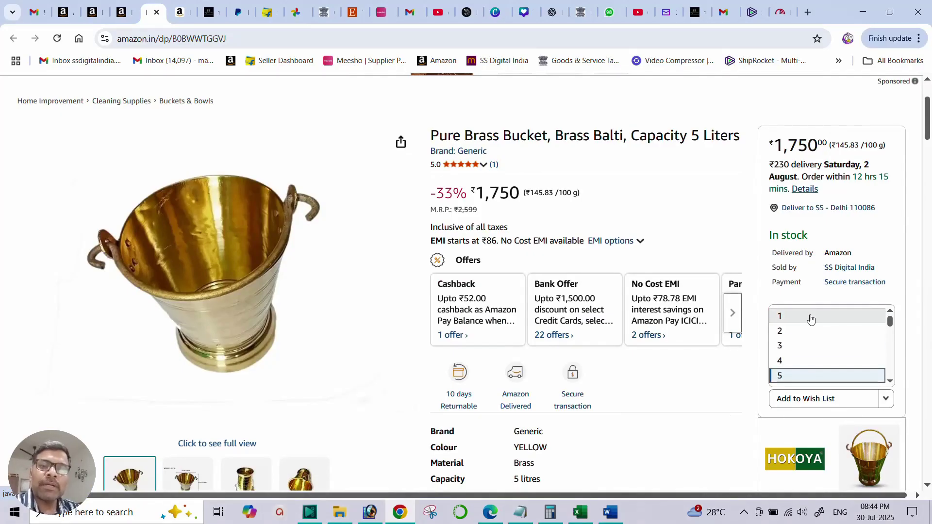
{"action": "scroll", "coordinate": [810, 330], "scroll_direction": "down", "scroll_amount": 2}
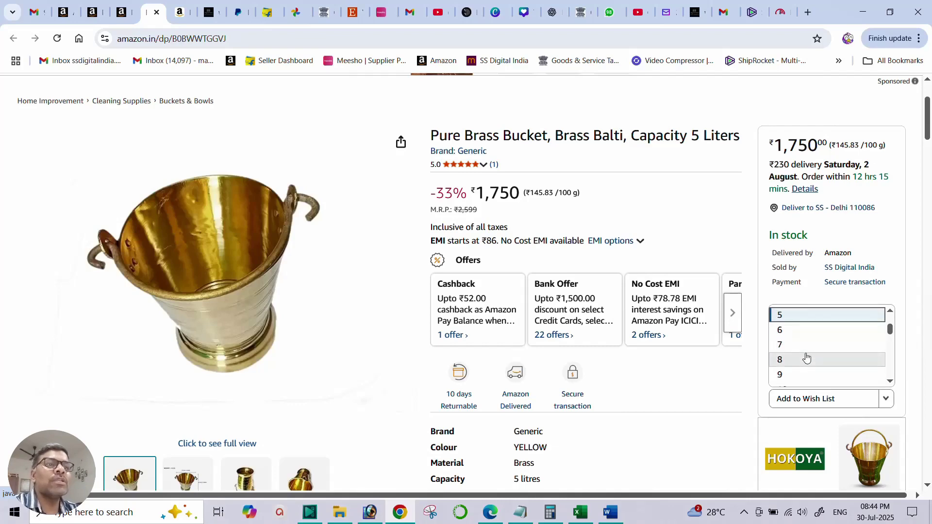
{"action": "scroll", "coordinate": [810, 330], "scroll_direction": "up", "scroll_amount": 2}
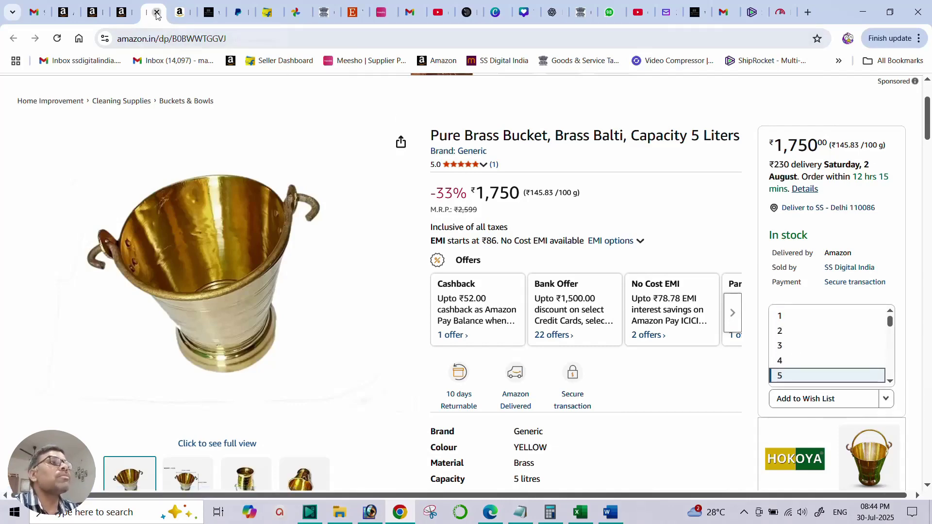
{"action": "left_click", "coordinate": [156, 12]}
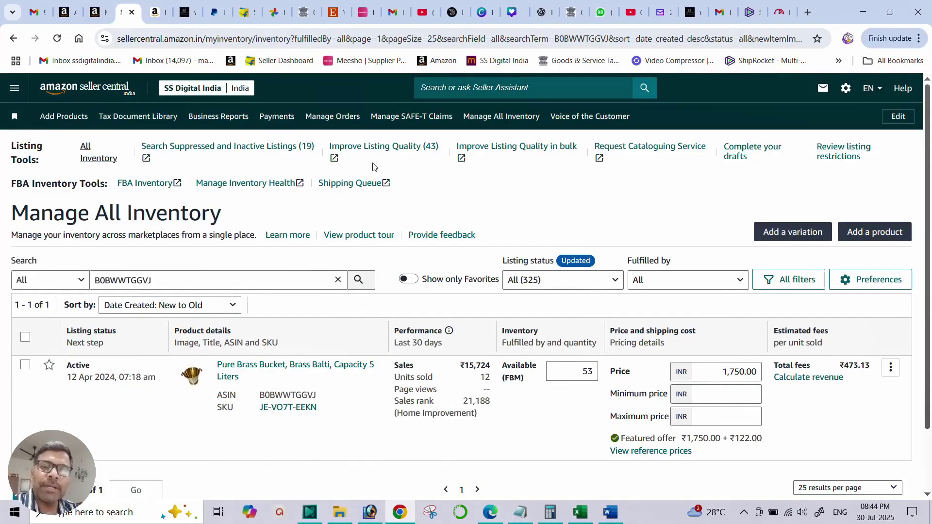
Switch to Manage Orders and review the quantity and details of the unshipped cash-on-delivery brass bucket order
{"action": "left_click", "coordinate": [67, 12]}
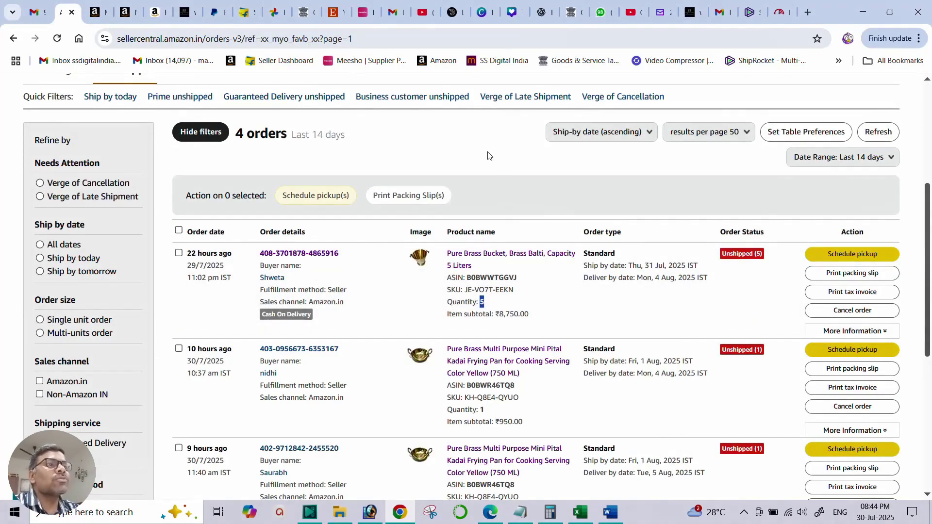
{"action": "left_click", "coordinate": [487, 155]}
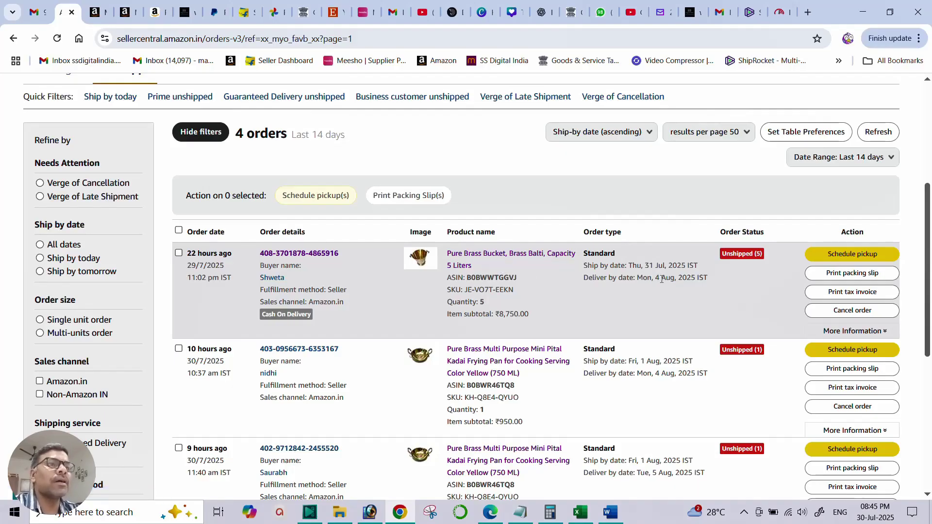
{"action": "left_click_drag", "start_coordinate": [479, 302], "coordinate": [488, 304]}
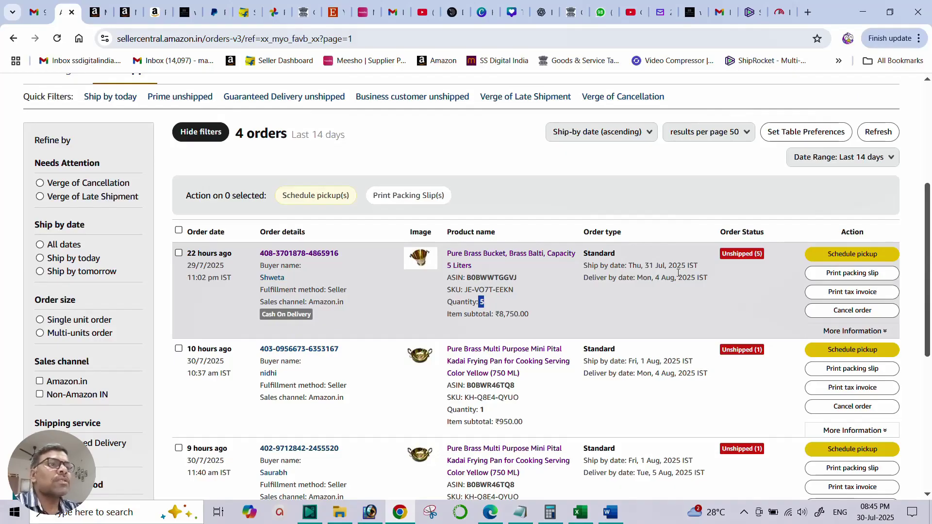
{"action": "scroll", "coordinate": [485, 302], "scroll_direction": "up", "scroll_amount": 5}
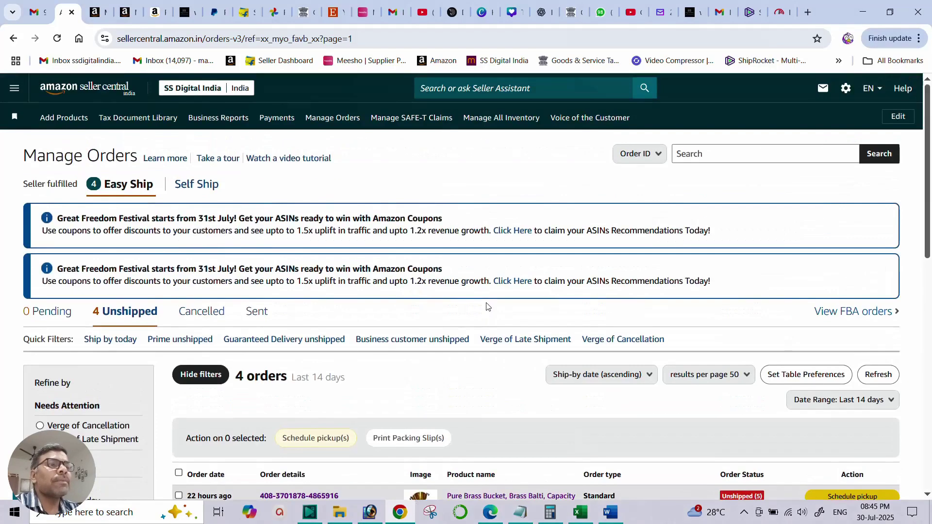
{"action": "scroll", "coordinate": [486, 306], "scroll_direction": "down", "scroll_amount": 3}
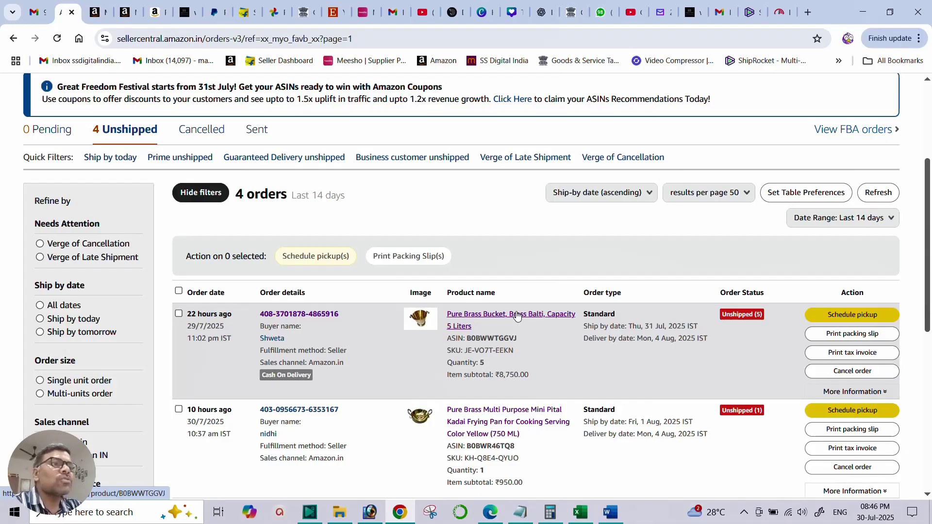
{"action": "scroll", "coordinate": [517, 316], "scroll_direction": "up", "scroll_amount": 5}
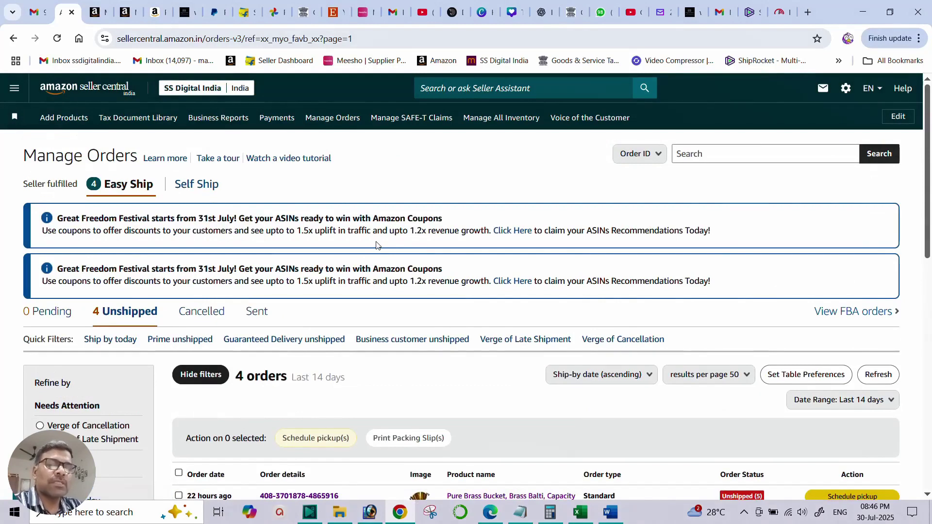